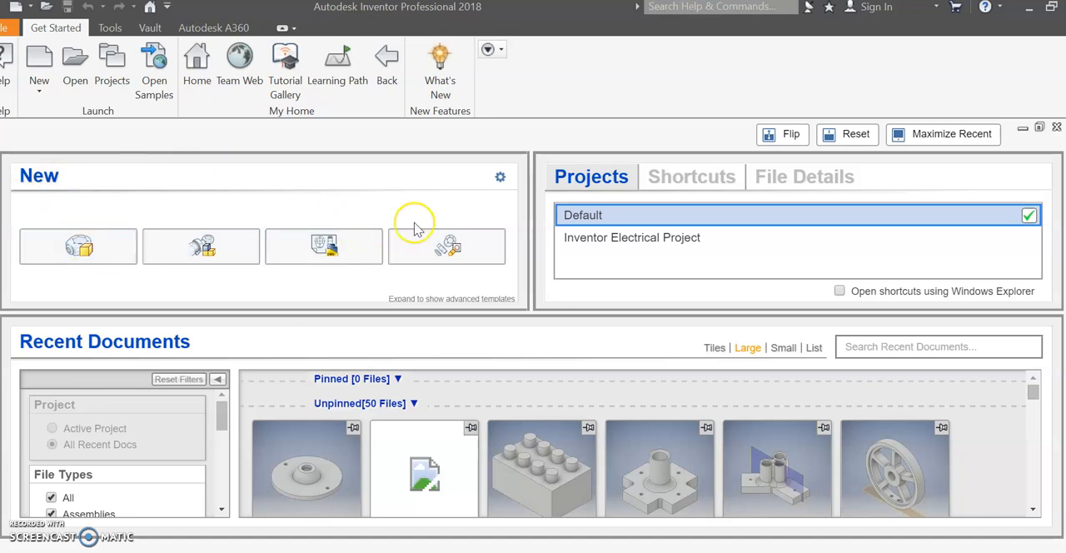
Create a new part from the standard part template and accept the style conflict notice.
left_click(100, 261)
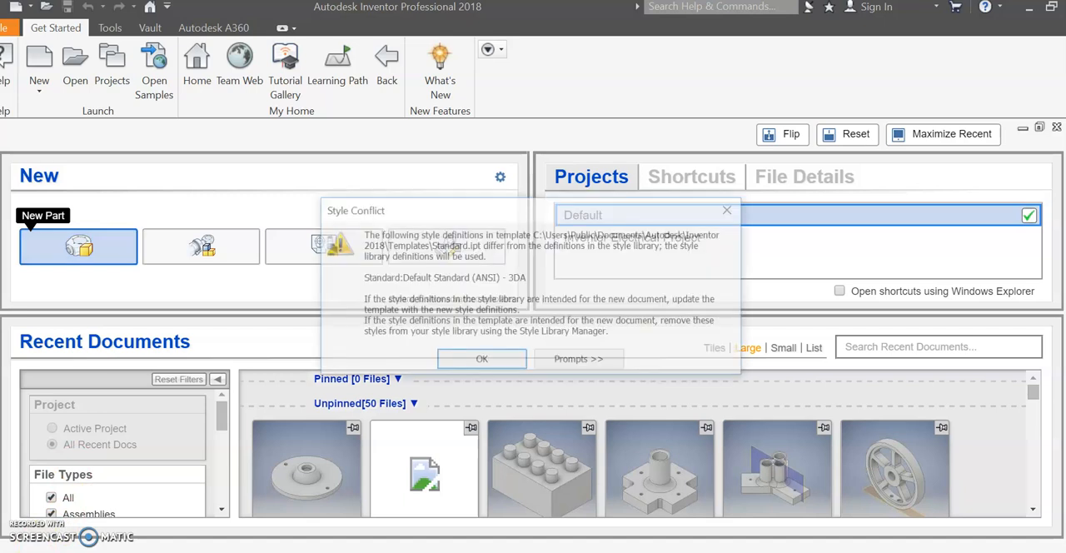
left_click(460, 364)
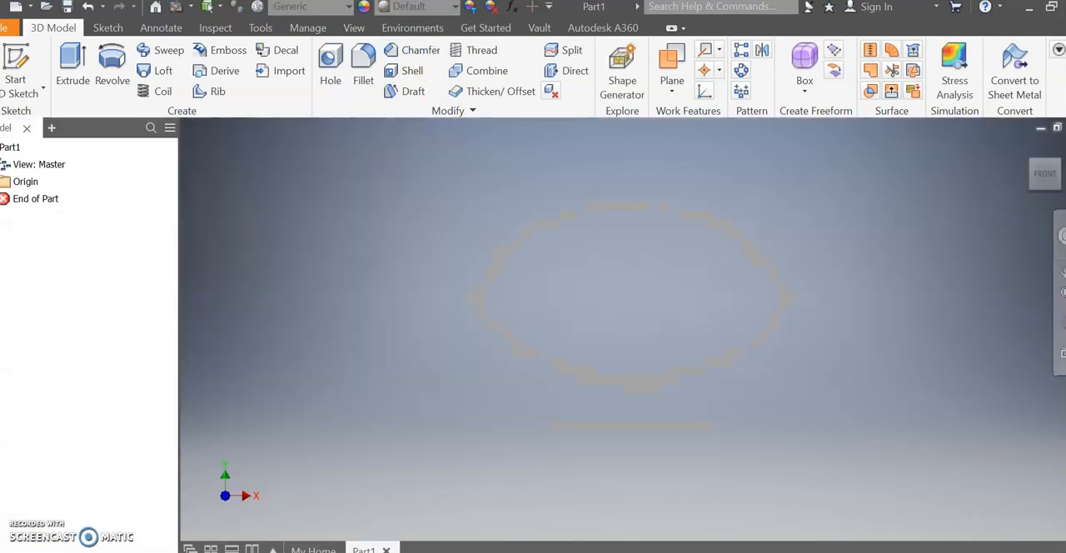
Switch to the Word document, examine the bracket's picture and dimensioned drawing, and return to Inventor.
left_click(333, 516)
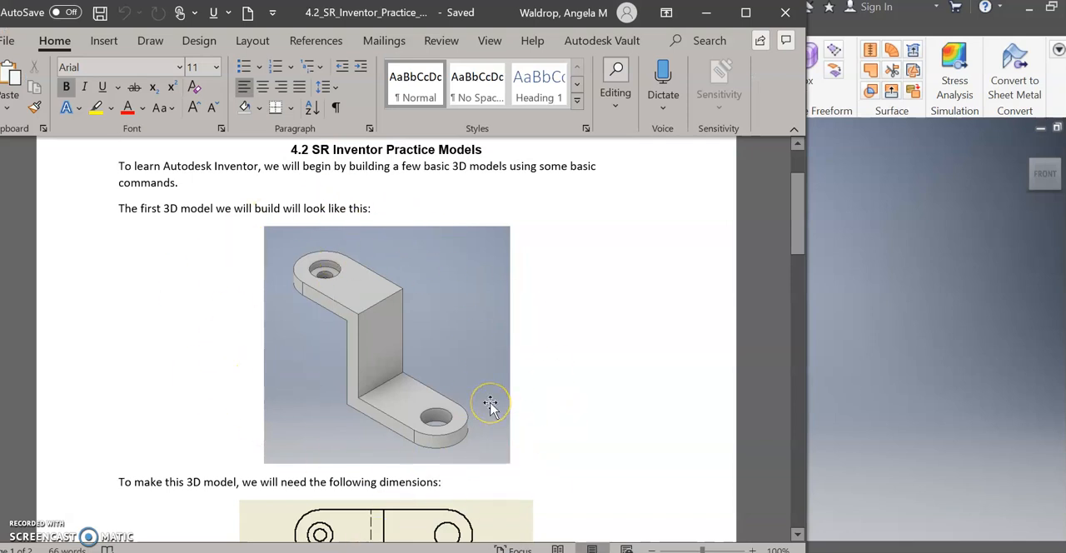
scroll(490, 405, "down", 6)
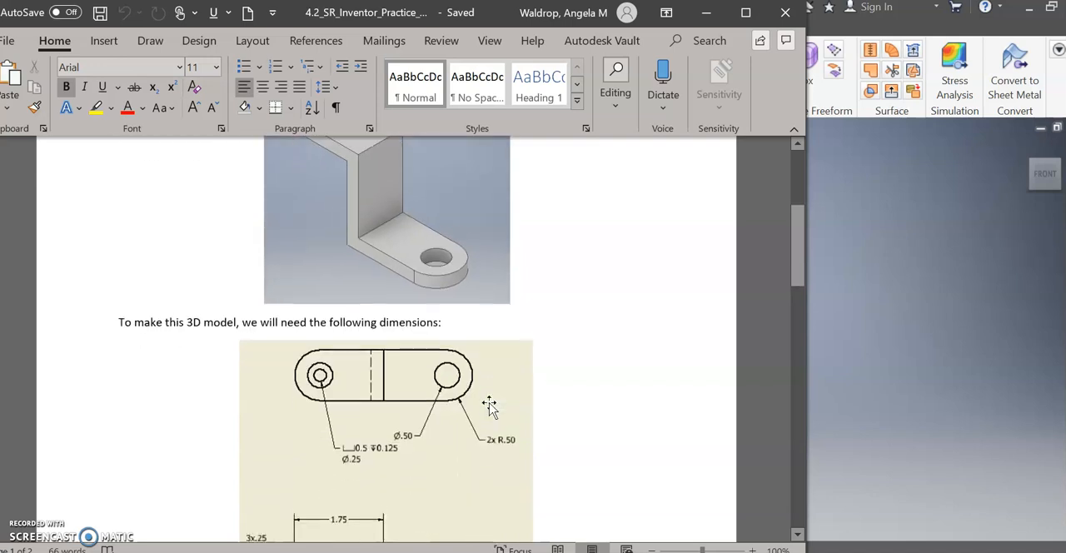
scroll(490, 406, "down", 1)
left_click(268, 370)
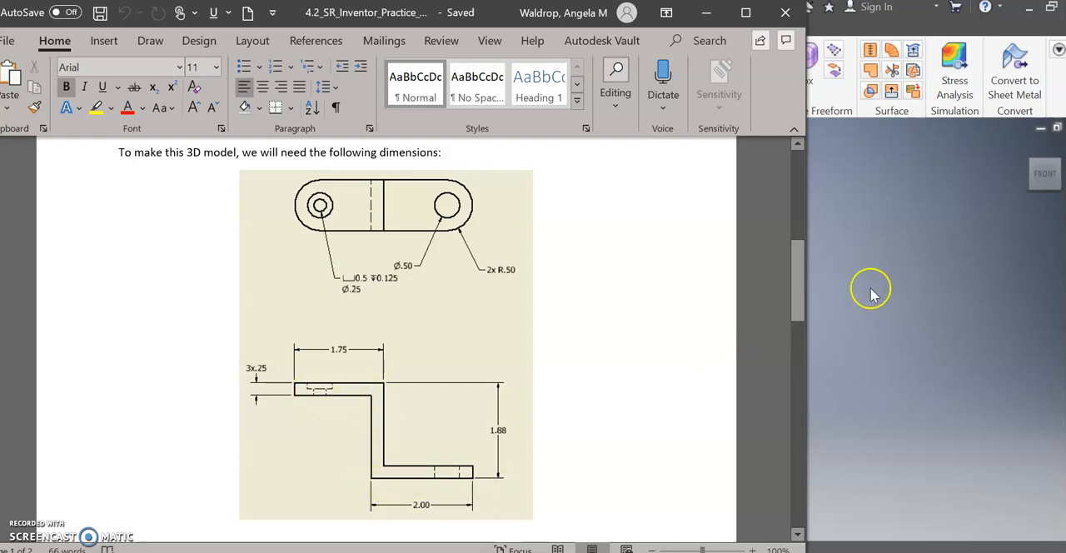
left_click(920, 271)
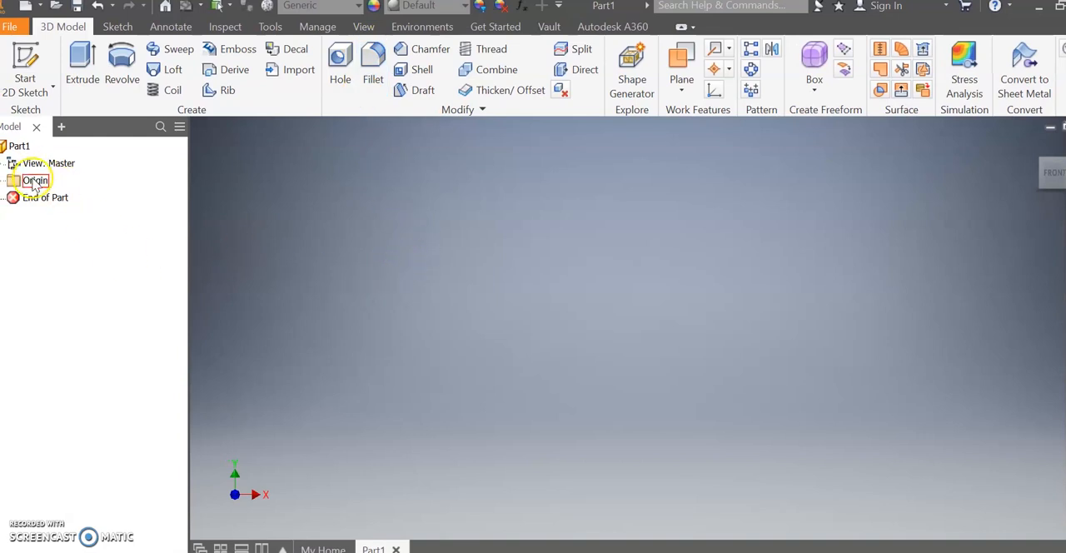
Start a 2D sketch on the XY plane.
left_click(42, 93)
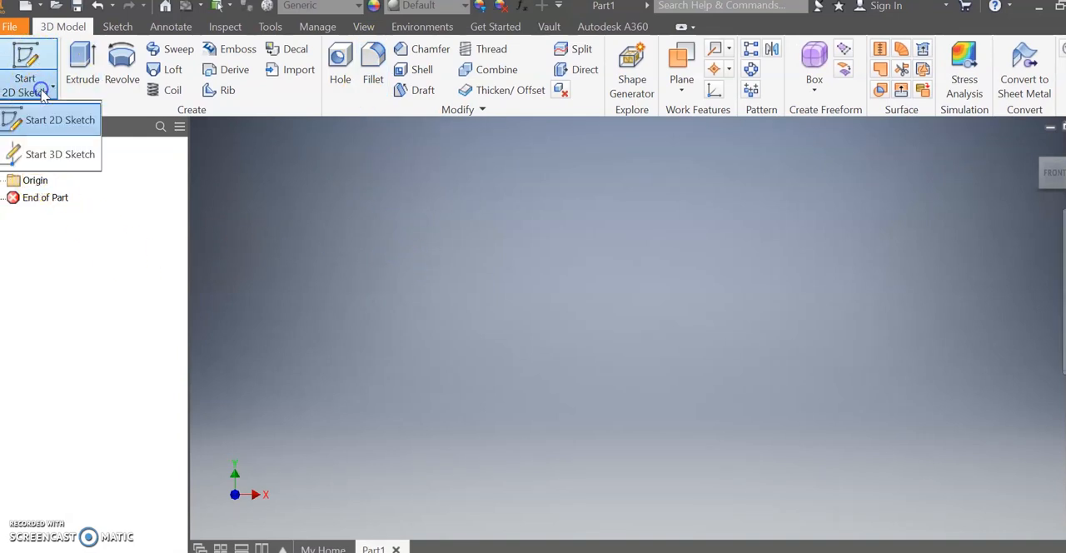
left_click(70, 118)
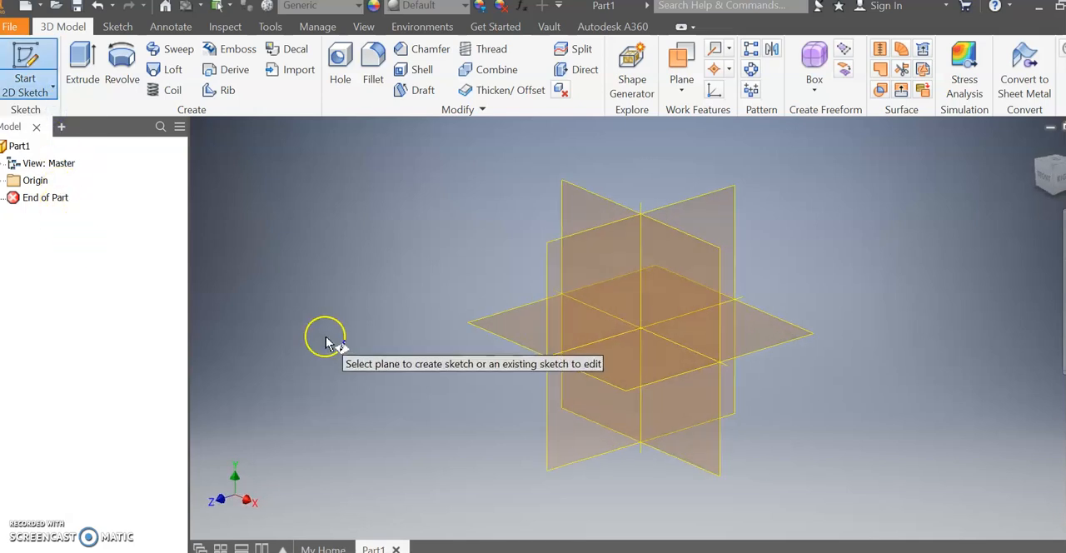
left_click(608, 202)
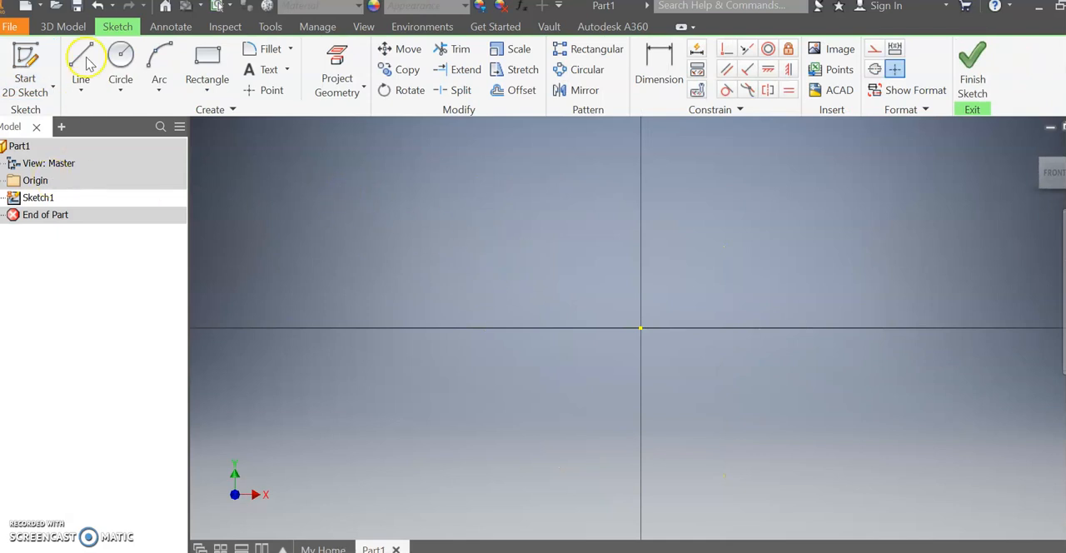
Draw a horizontal rectangle about 0.48 by 0.08 in ending on the vertical axis, and a narrow vertical rectangle from its right end down to the horizontal axis.
left_click(208, 65)
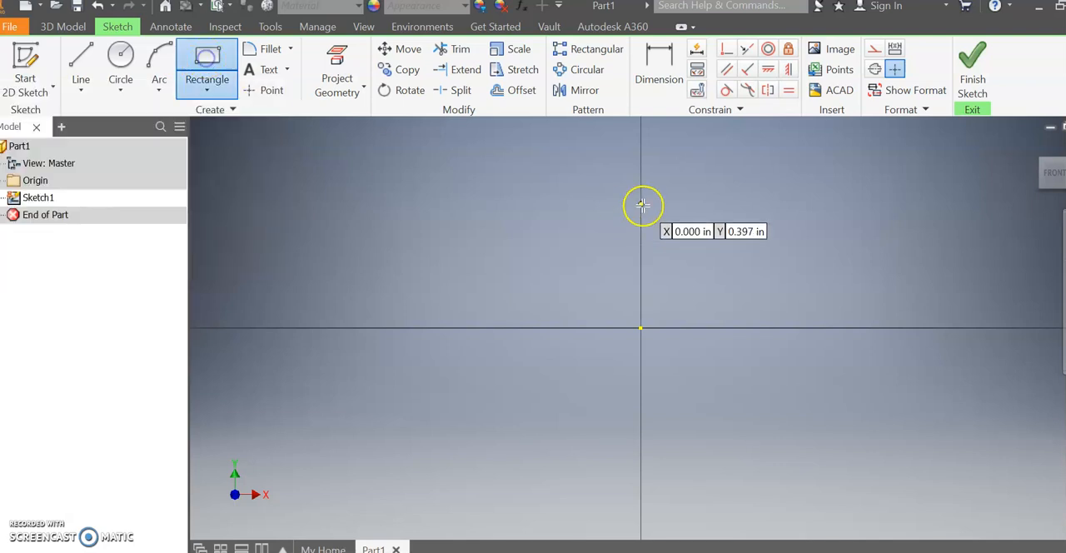
left_click(491, 149)
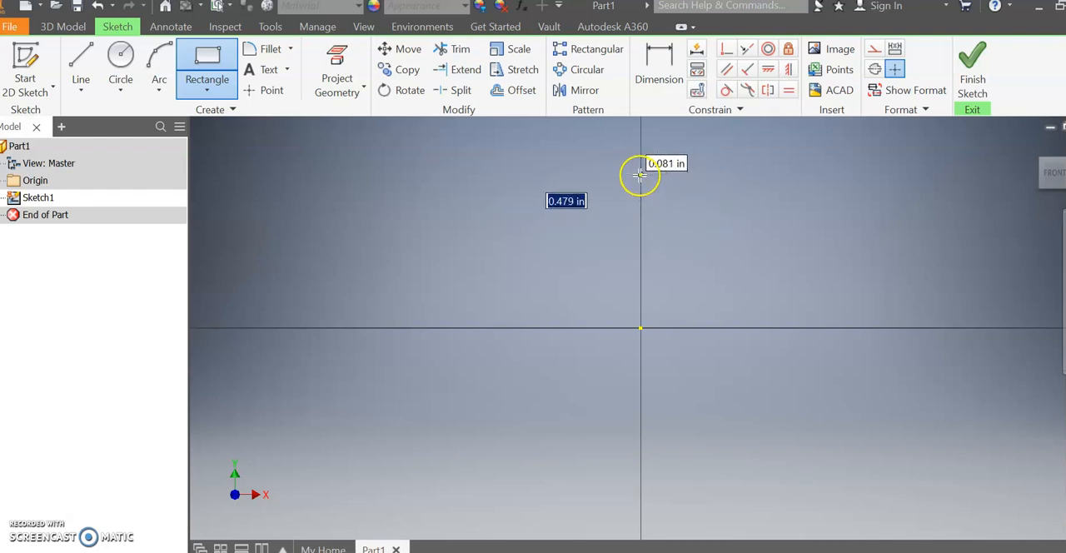
key("Return")
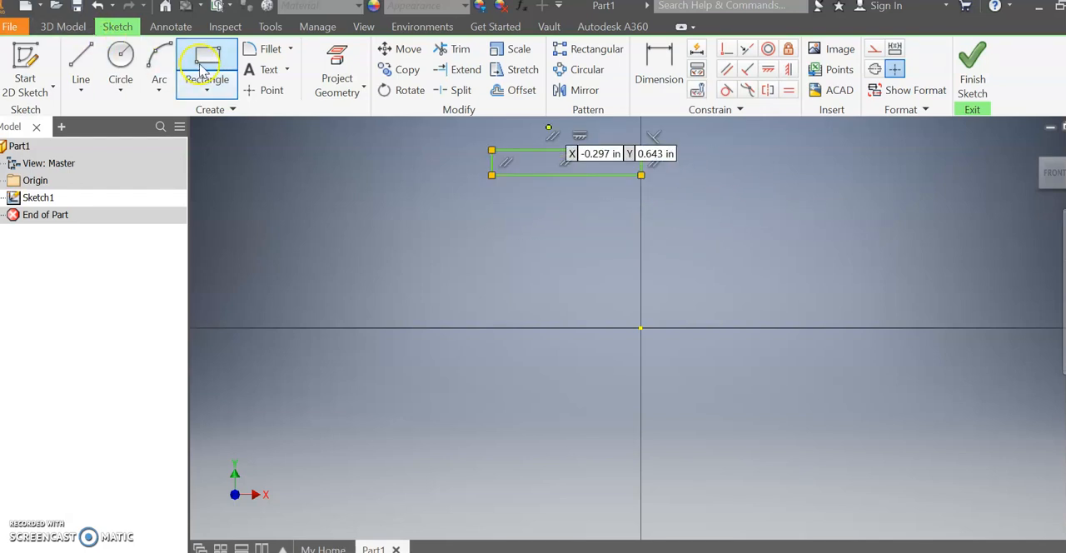
left_click(639, 149)
left_click(617, 326)
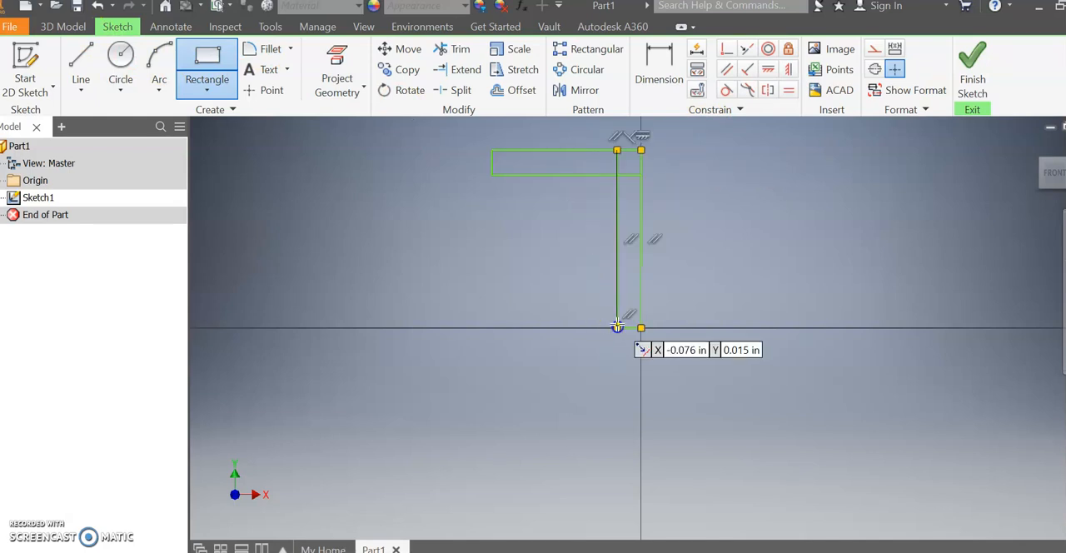
Draw a long, thin horizontal rectangle starting at the vertical rectangle's lower-left corner and extending right along the horizontal axis.
left_click(205, 55)
left_click(617, 327)
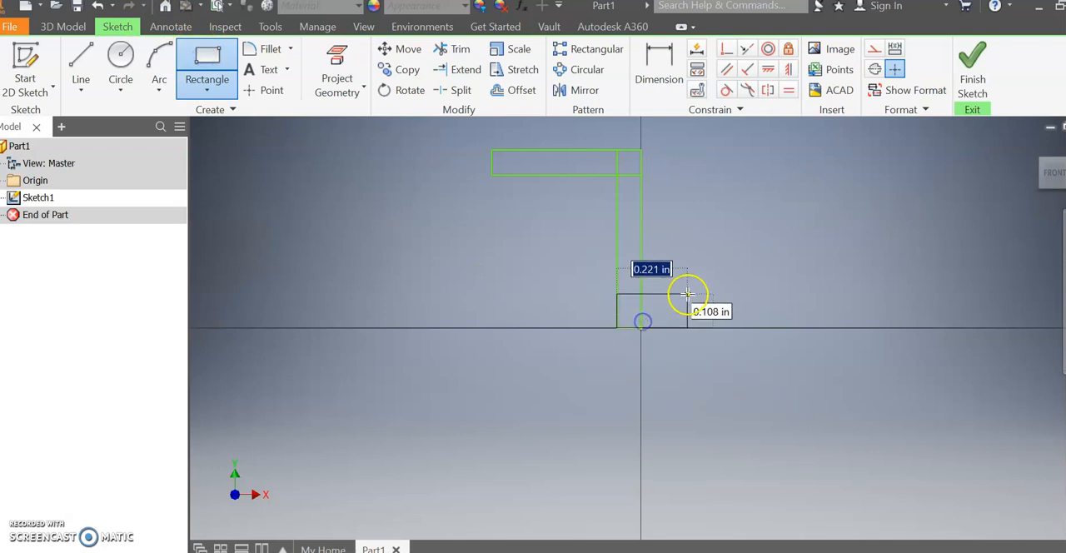
left_click(852, 302)
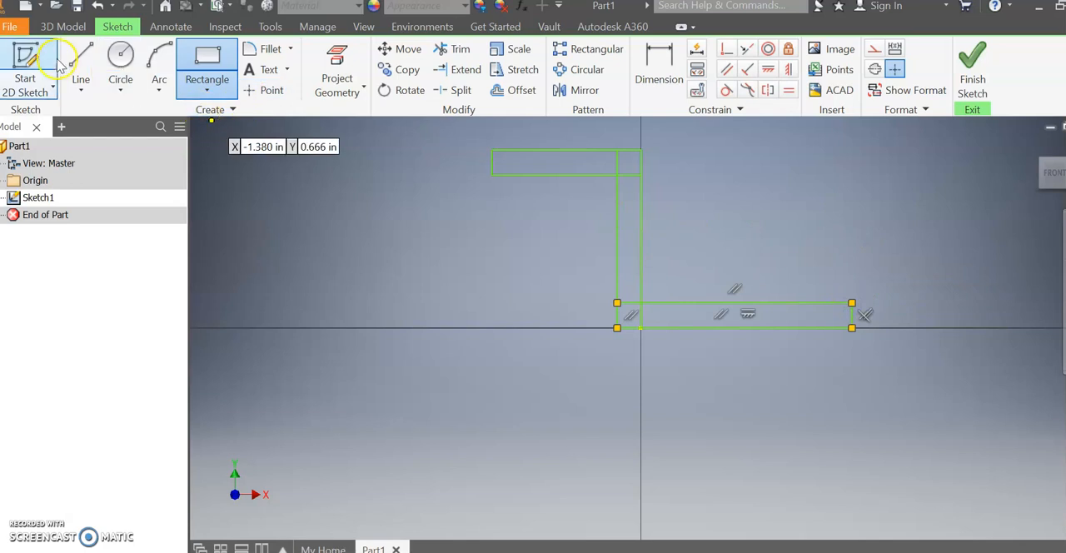
left_click(208, 83)
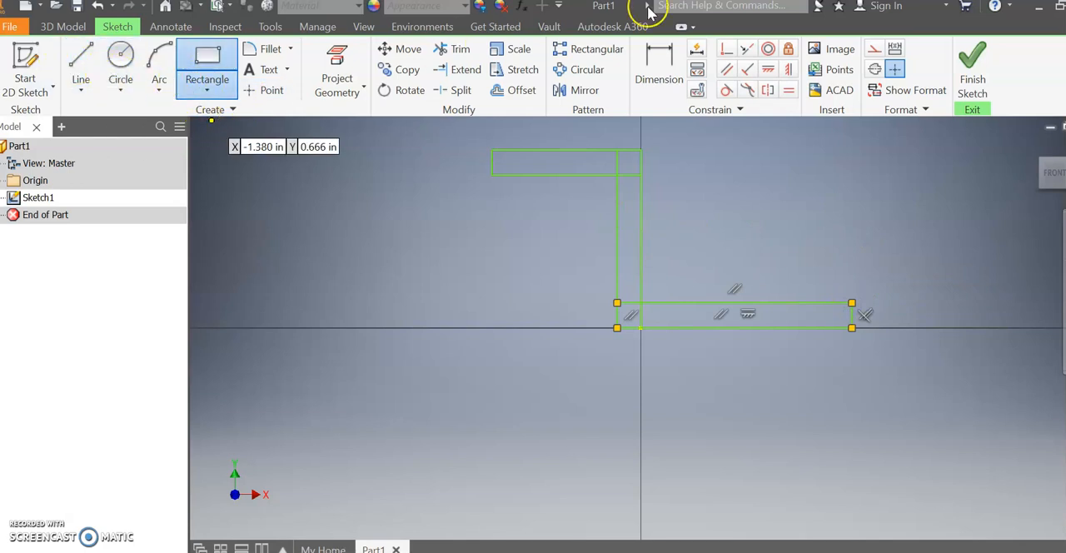
Trim the inner line segments where the rectangles overlap at both corners to leave one Z-shaped outline.
left_click(454, 49)
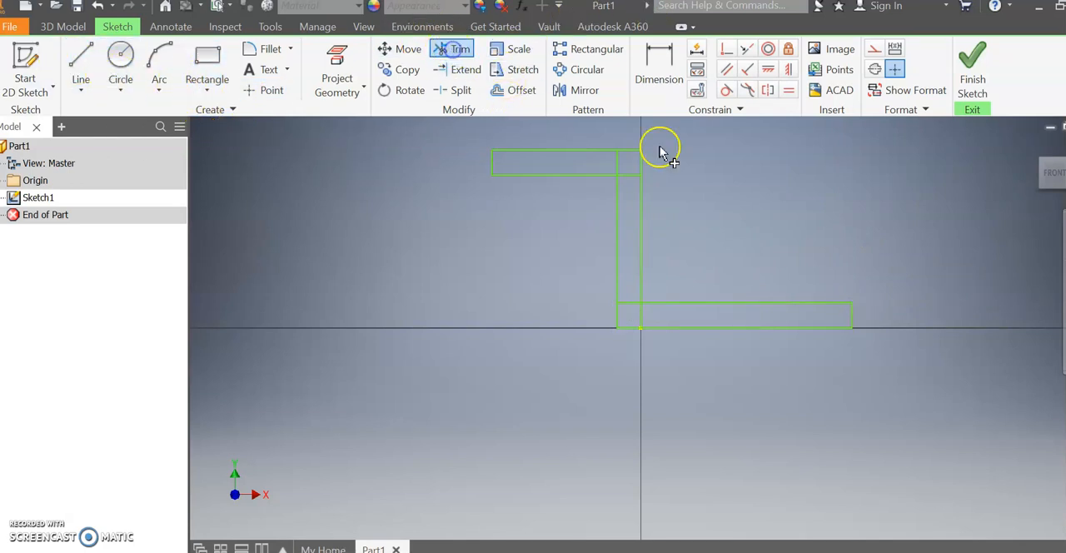
left_click(618, 162)
left_click(627, 176)
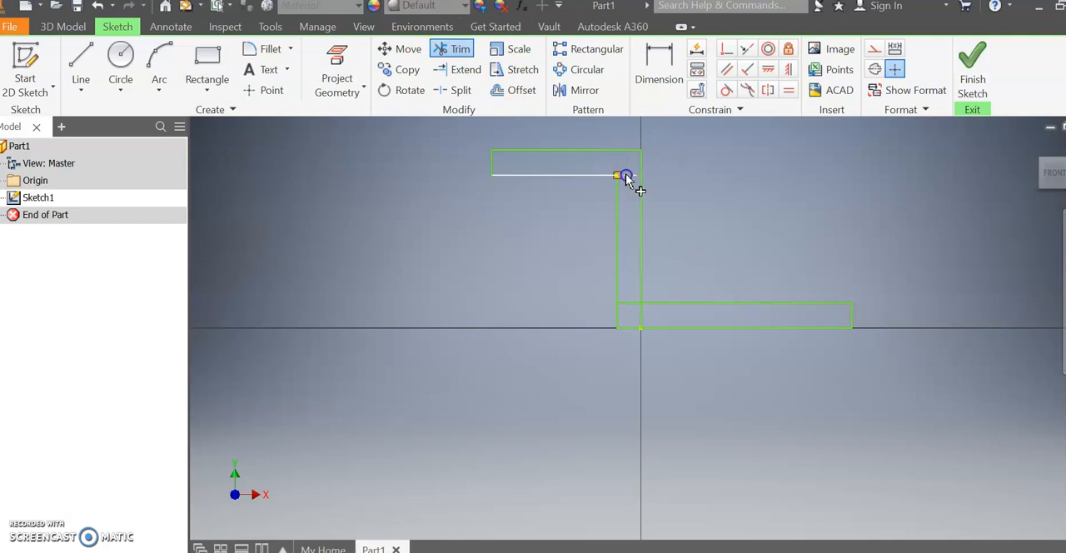
left_click(631, 304)
left_click(642, 317)
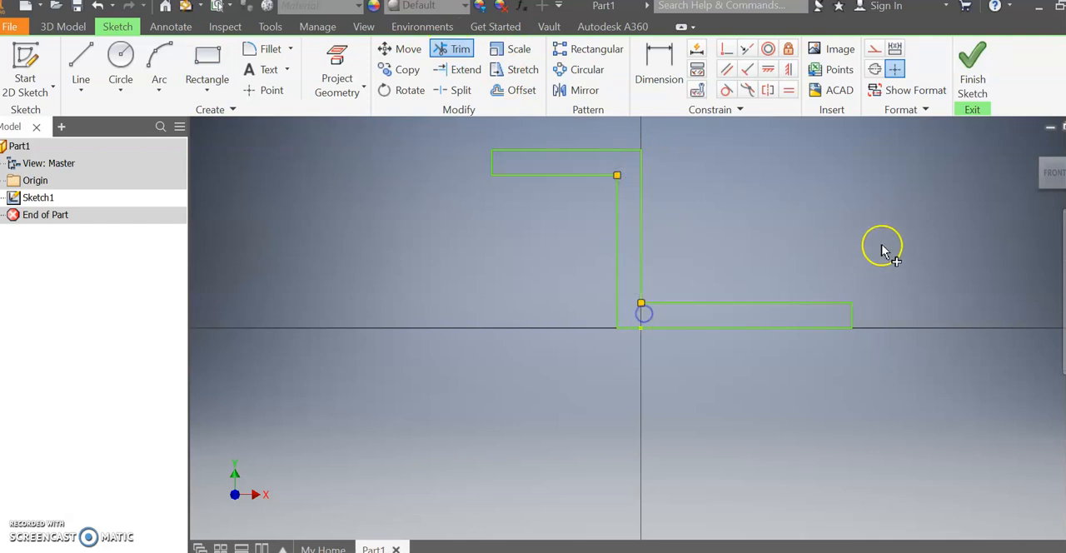
Check the drawing in Word and dimension the profile's top edge as 1.75 in, with the dimension above it.
scroll(612, 303, "down", 3)
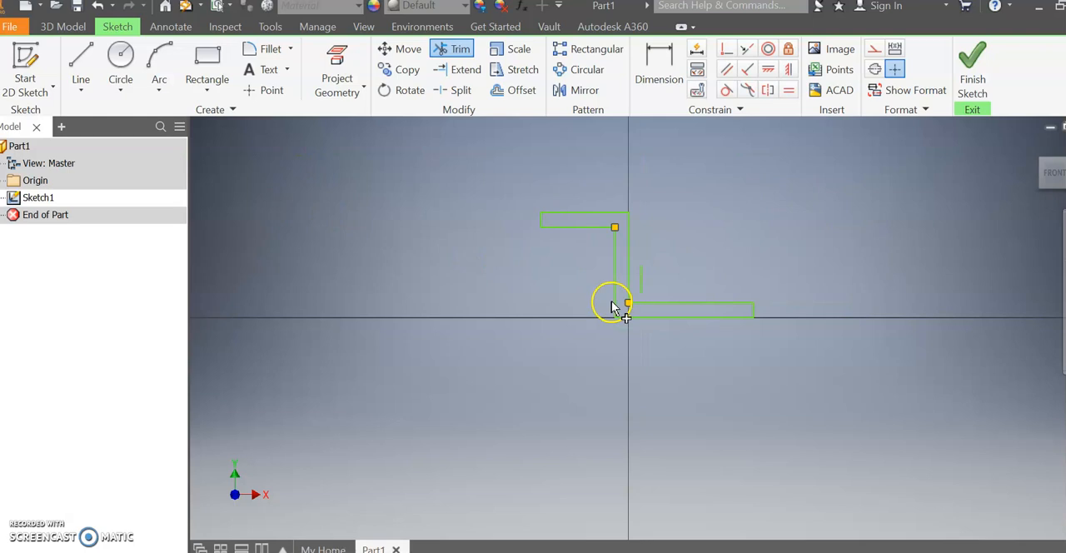
middle_click_drag(755, 229, 712, 295)
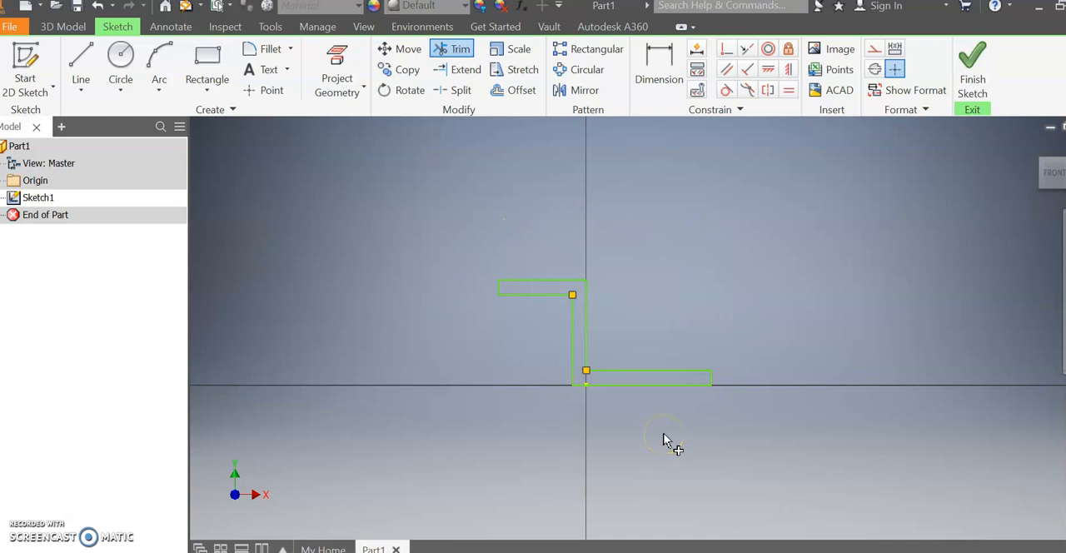
left_click(657, 73)
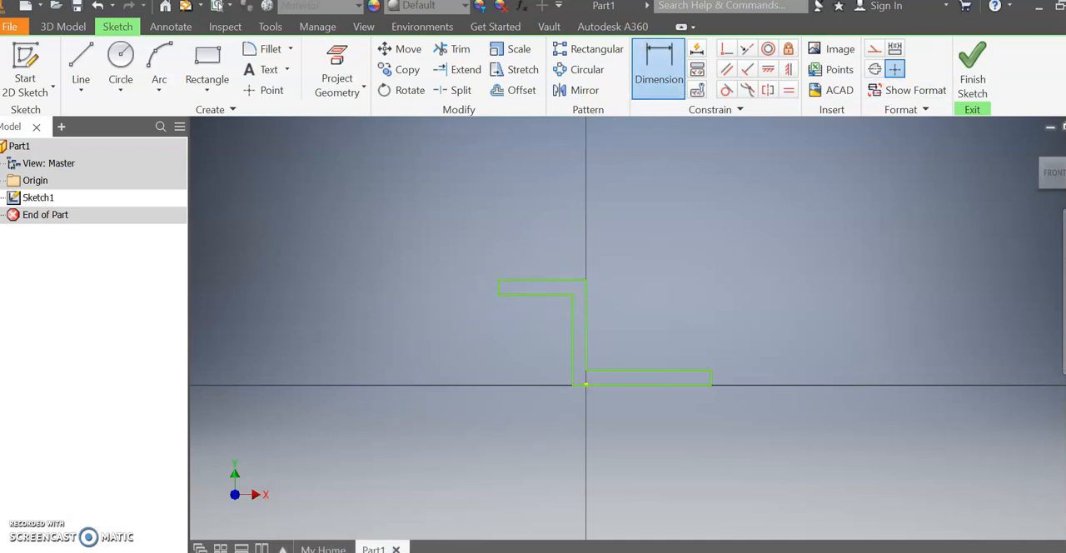
key("alt+Tab")
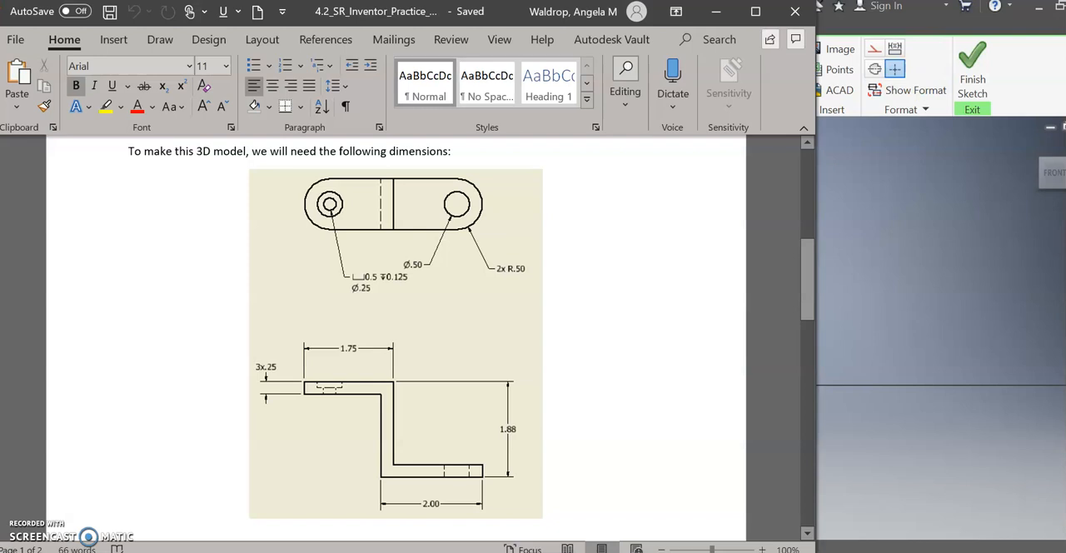
key("alt+Tab")
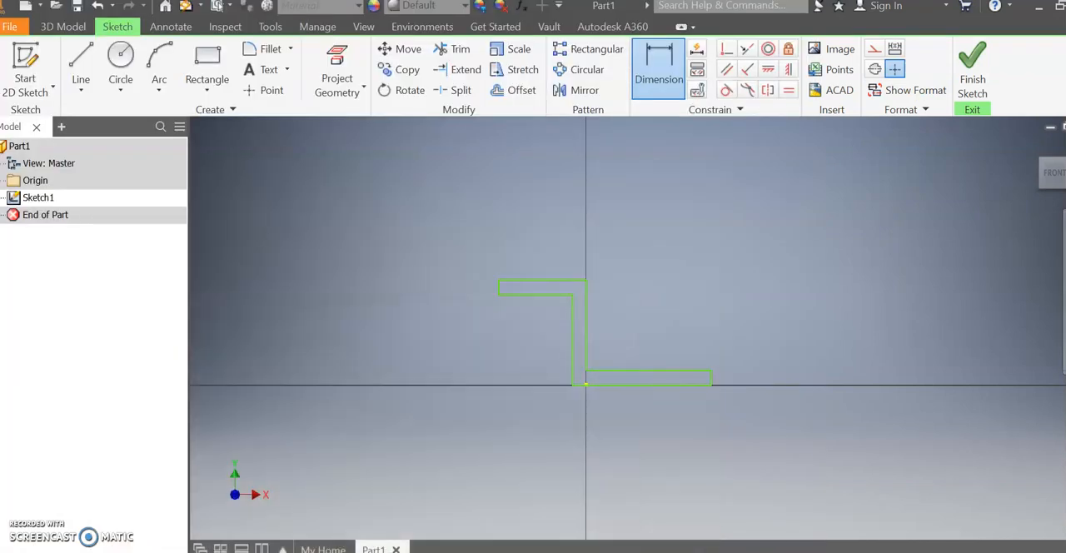
left_click(528, 283)
left_click(534, 225)
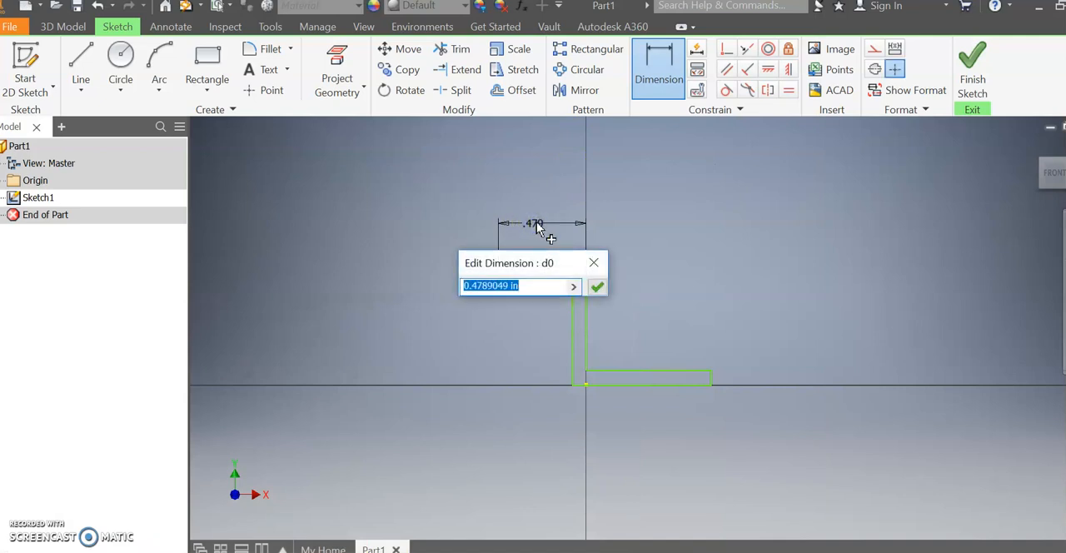
type("1.75")
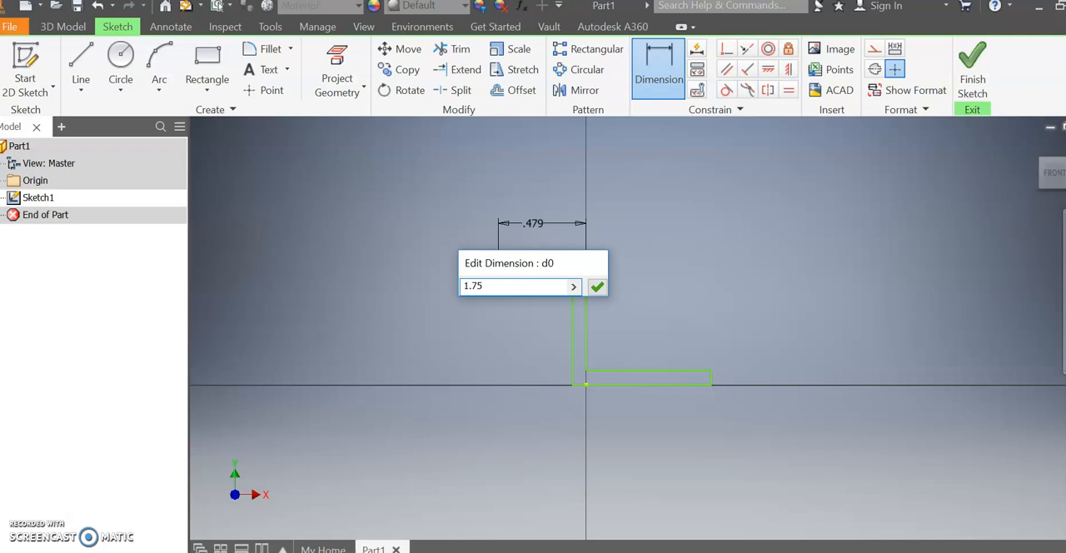
key("Return")
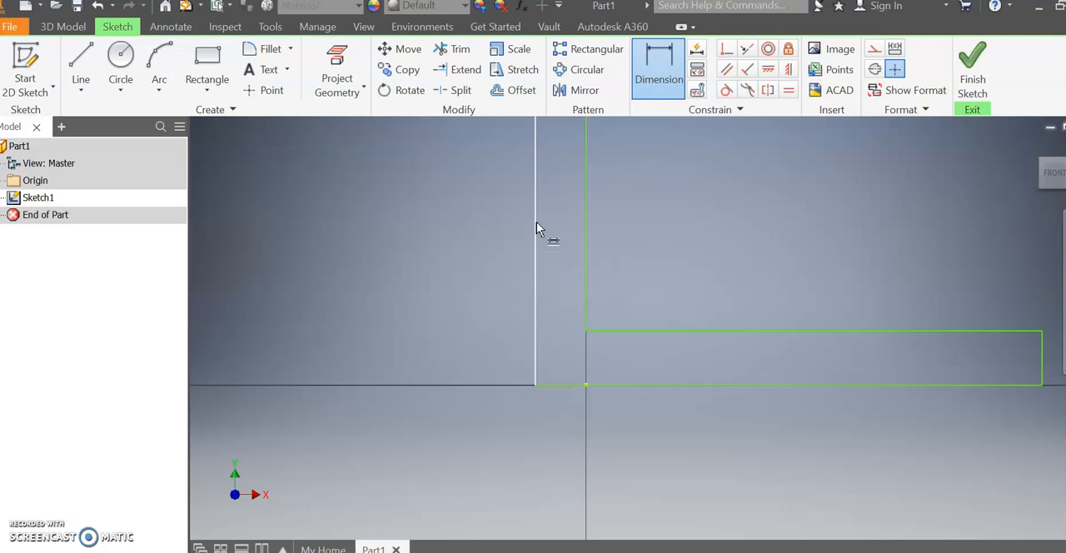
Consult the Word drawing again and dimension the profile's bottom edge as 2 in, with the dimension below it.
scroll(616, 225, "up", 3)
middle_click_drag(628, 231, 592, 348)
middle_click_drag(688, 375, 720, 359)
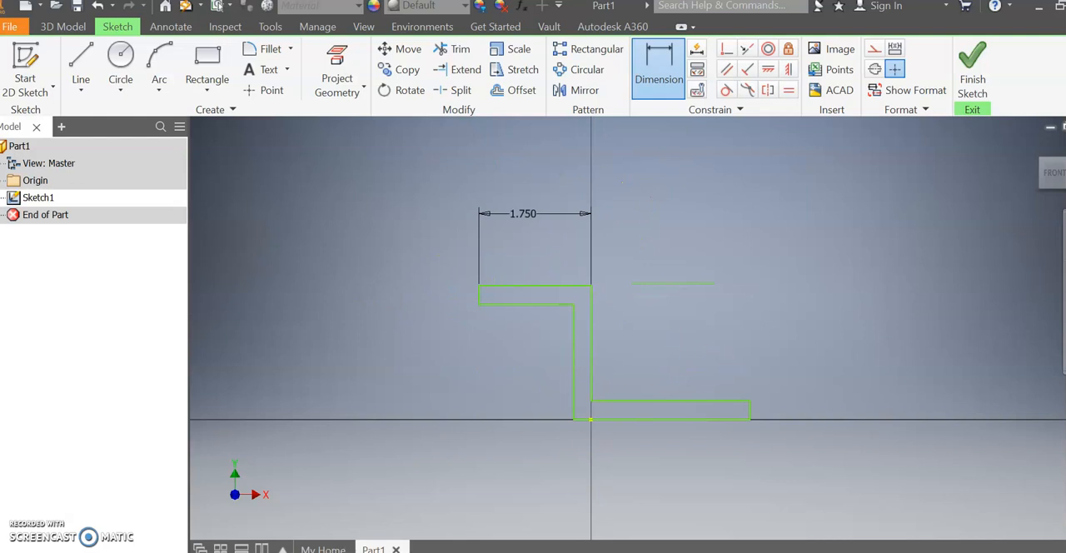
key("alt+Tab")
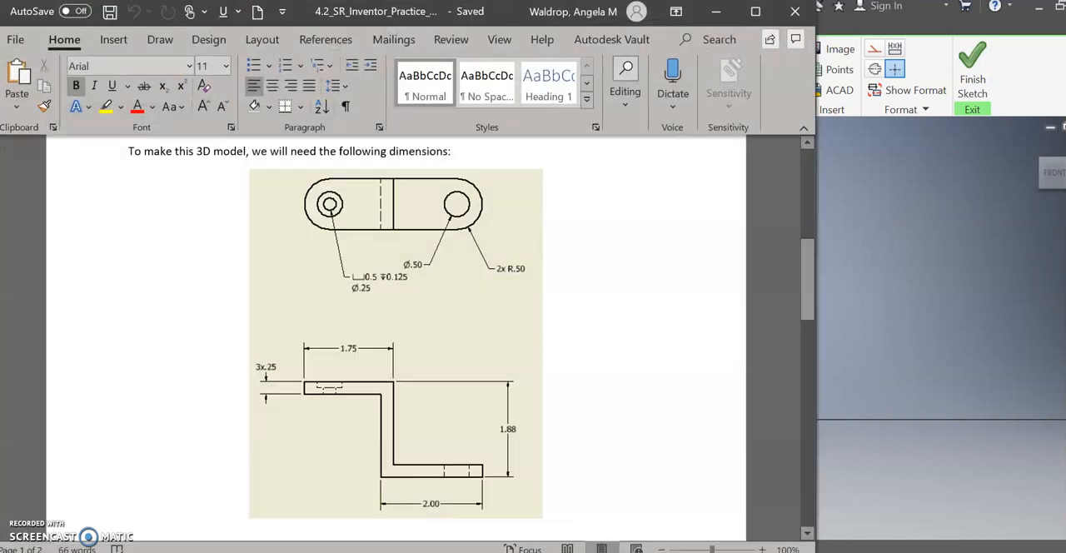
left_click(359, 551)
left_click(654, 77)
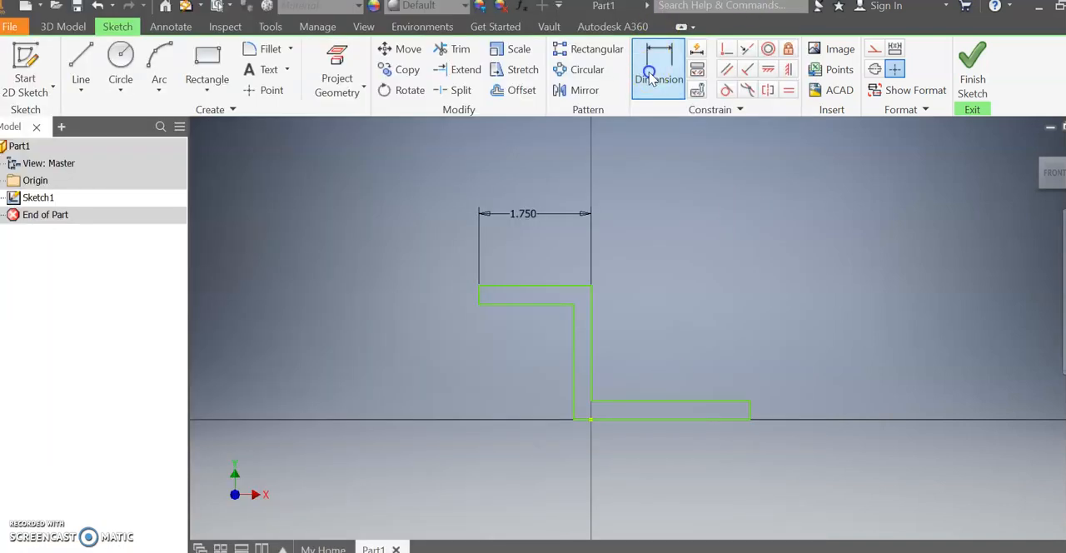
left_click(657, 425)
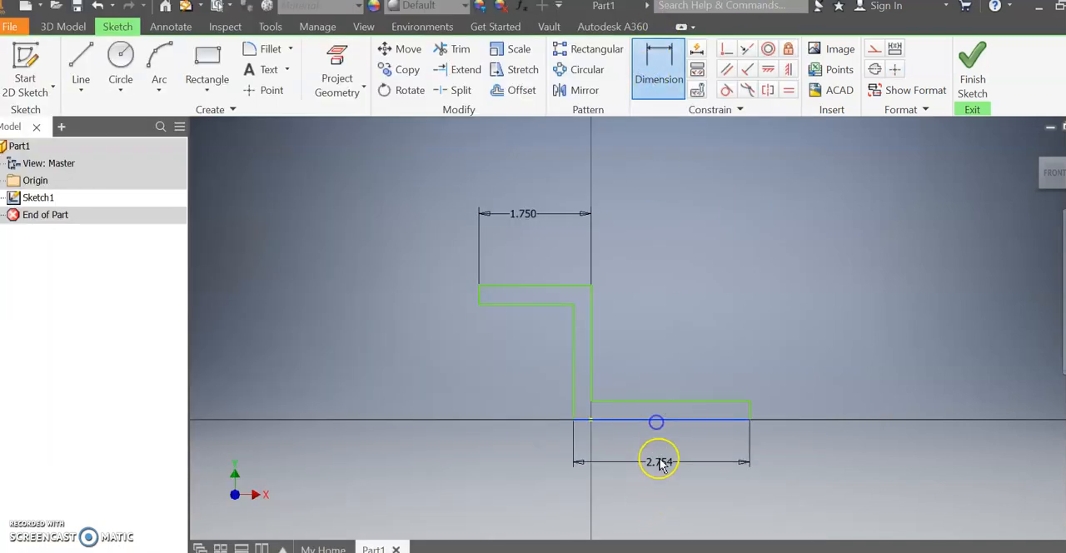
left_click(664, 479)
type("2")
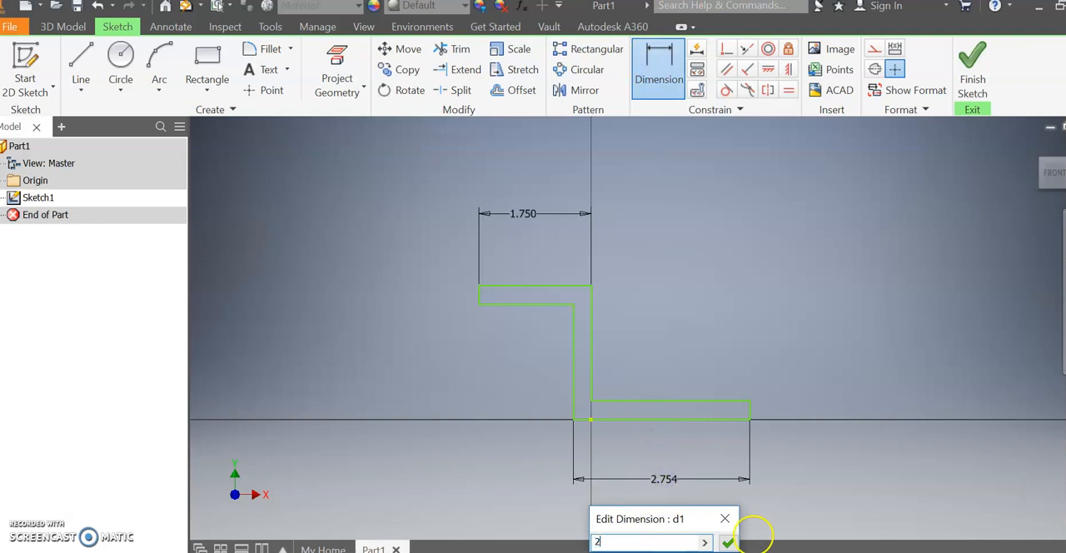
key("Return")
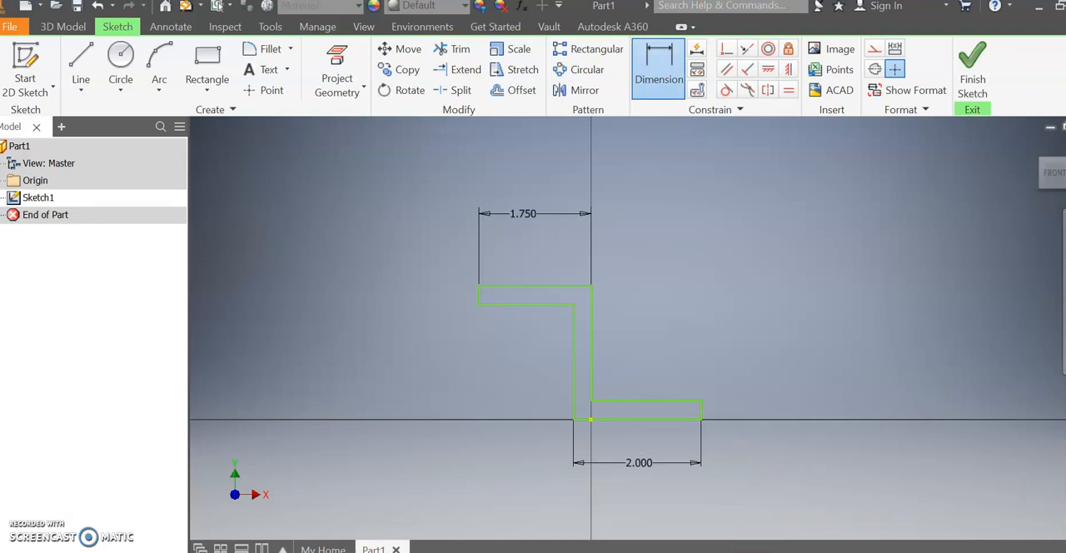
Check the thickness in the Word drawing and dimension the profile's upper horizontal leg as 0.25 in thick.
key("alt+Tab")
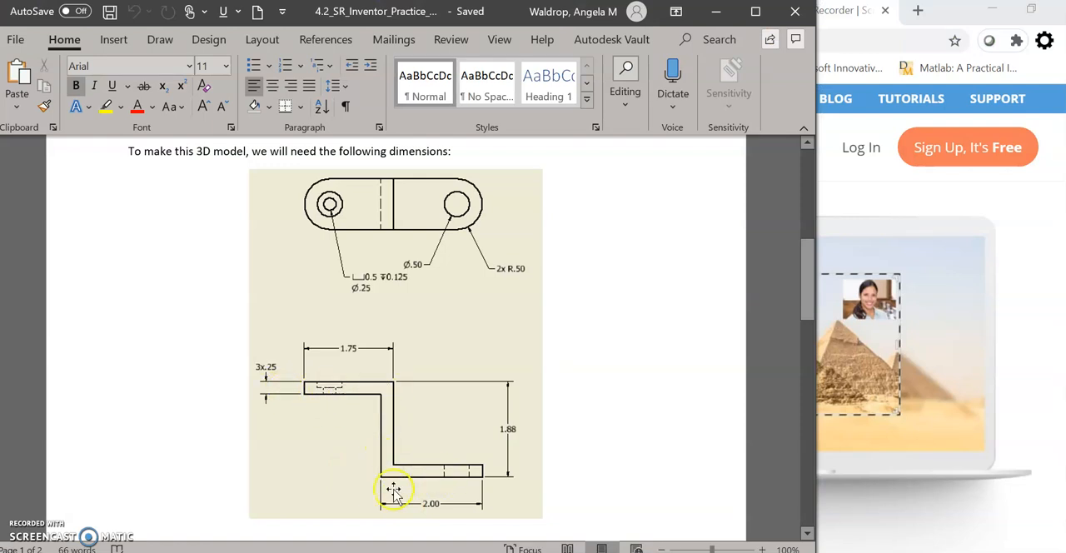
key("alt+Tab")
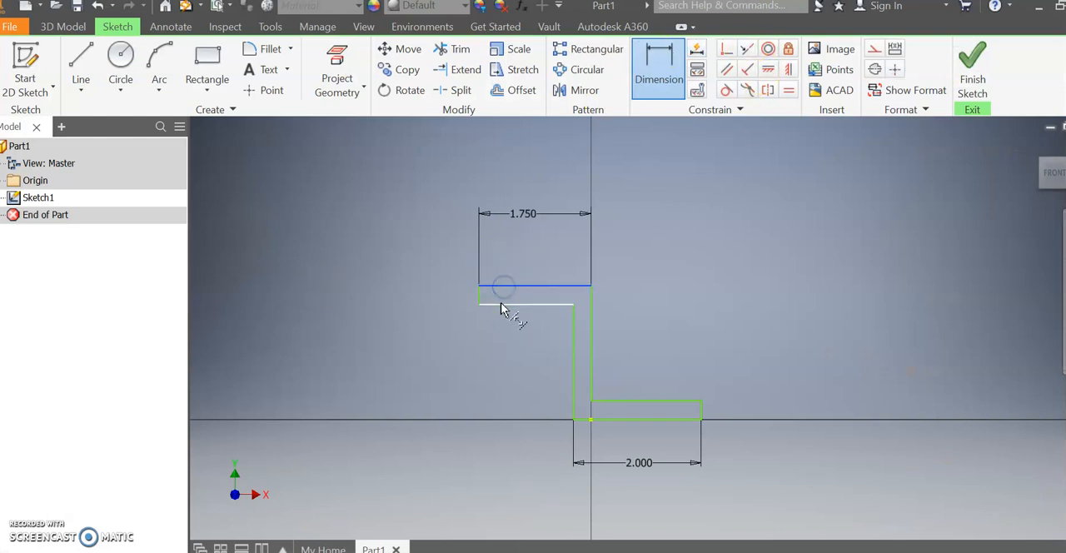
left_click(383, 261)
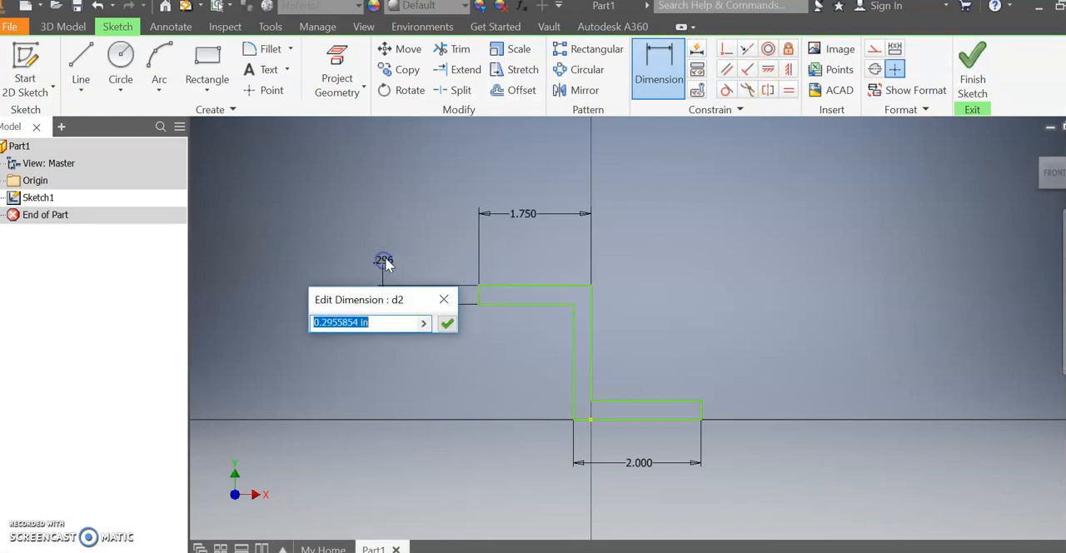
type("0.25")
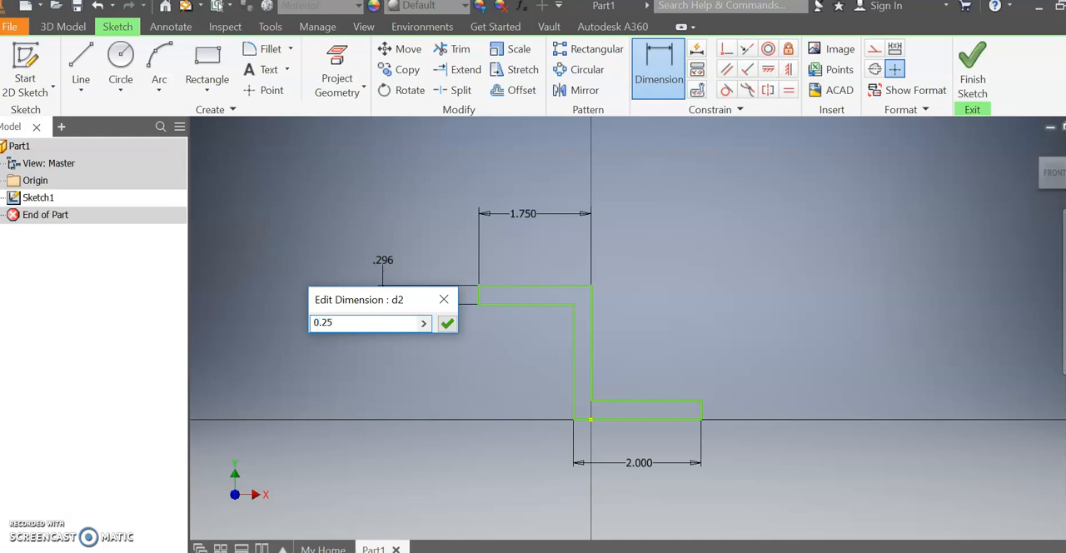
key("Return")
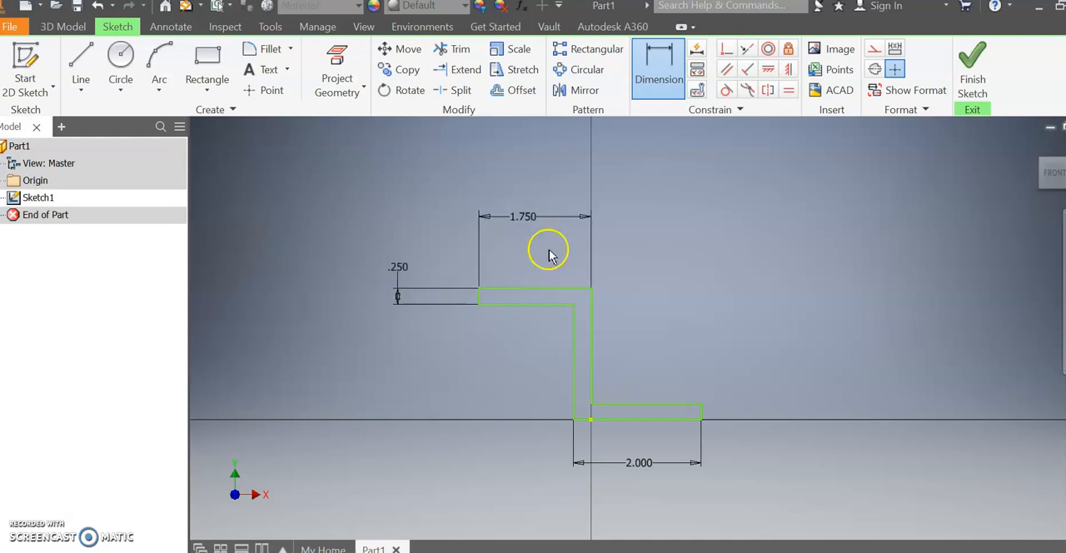
Dimension the thickness of the profile's vertical leg as 0.25 in, with the dimension above and to its right.
left_click(575, 333)
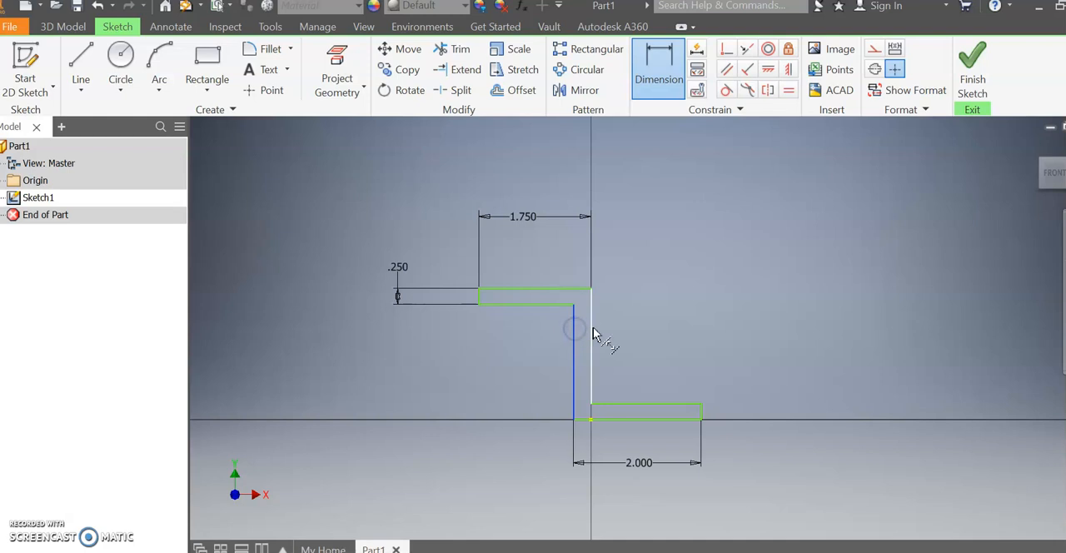
left_click(593, 333)
left_click(658, 248)
type("0.25")
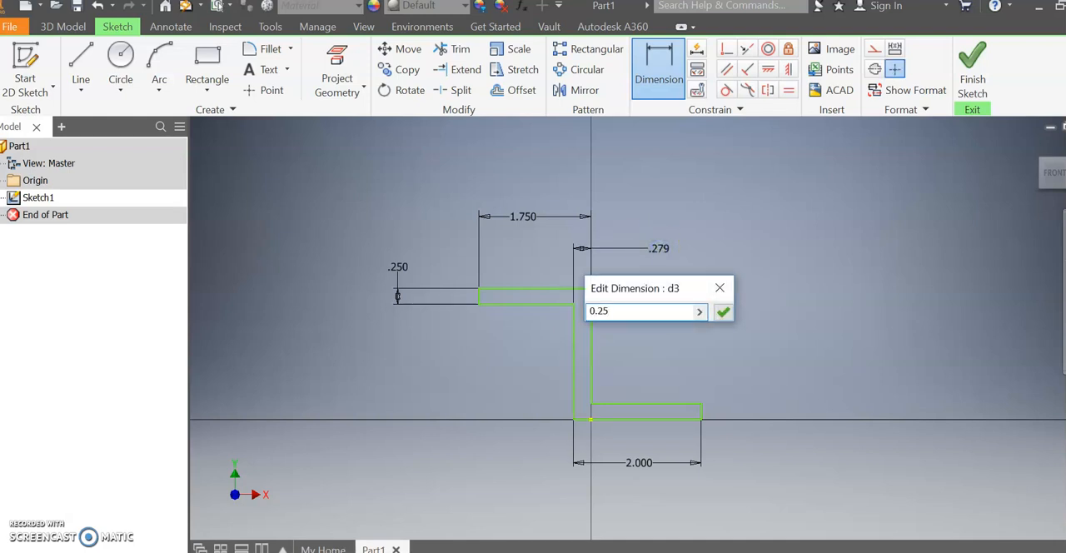
key("Return")
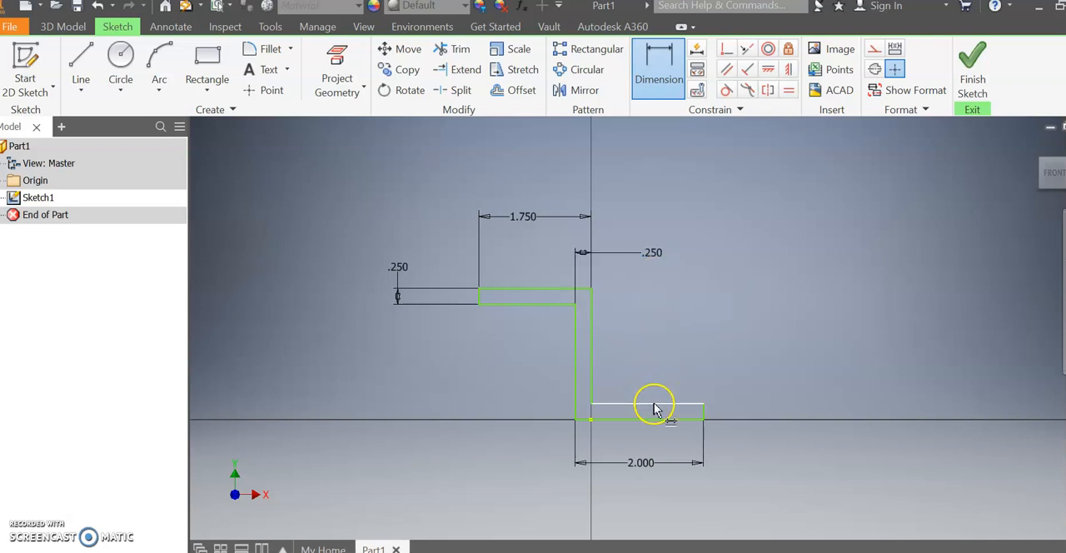
Dimension the thickness of the profile's lower horizontal leg as 0.25 in, placing the dimension beyond its free end.
left_click(657, 408)
left_click(655, 419)
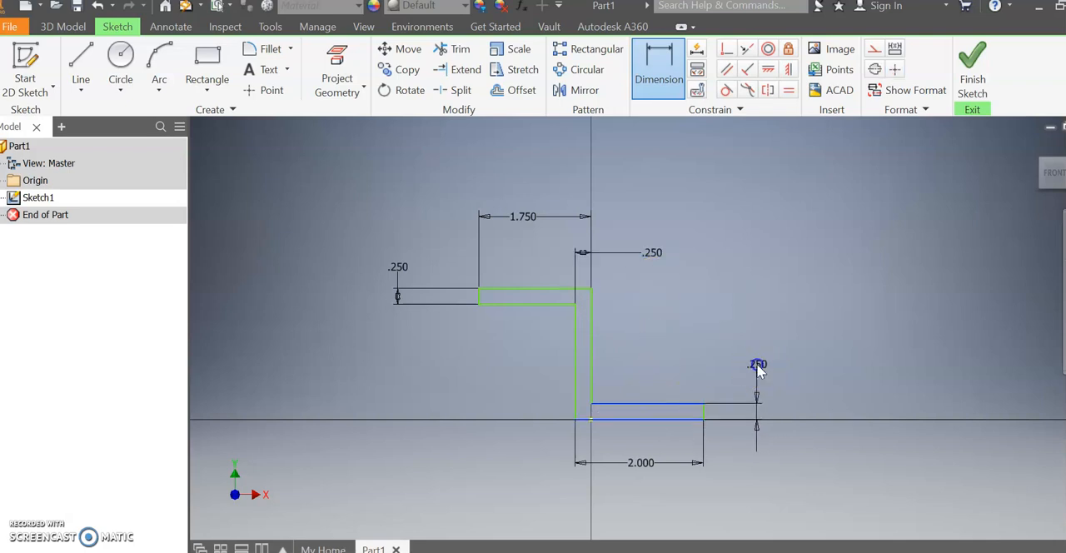
left_click(757, 364)
left_click(820, 427)
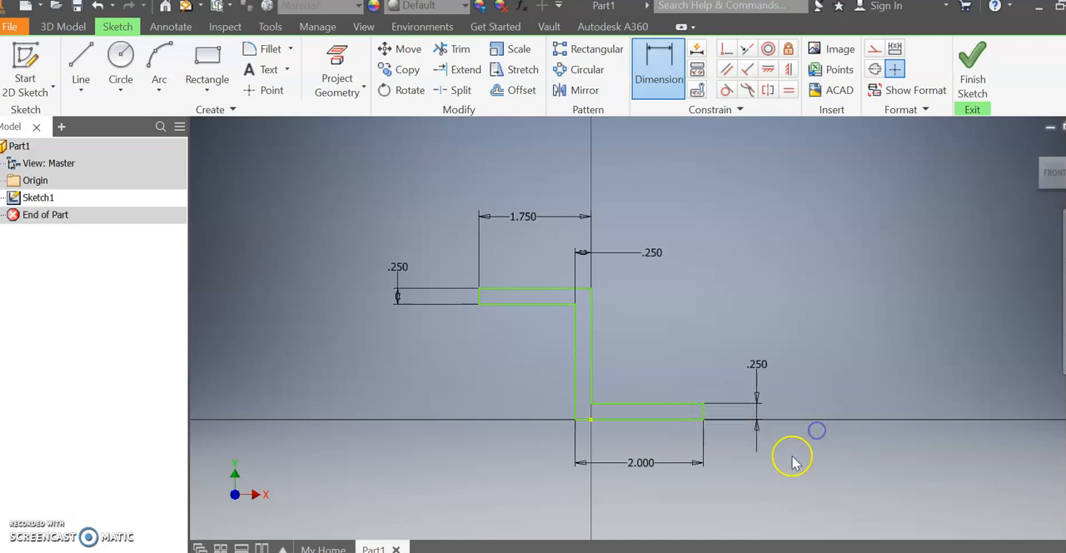
Consult the Word drawing for the overall height and dimension the profile from bottom edge to top edge as 1.88 in.
key("alt+Tab")
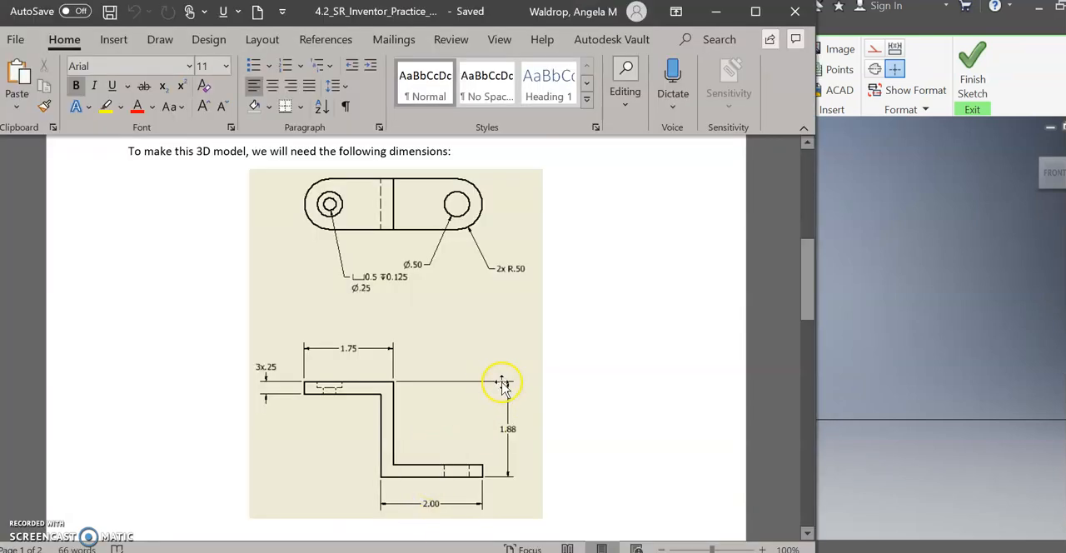
left_click(969, 366)
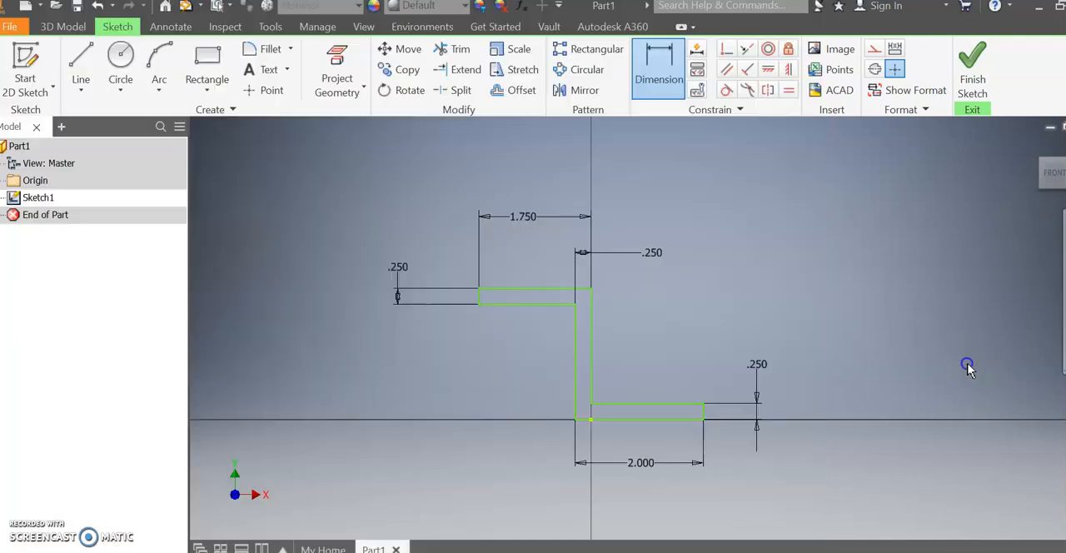
left_click(664, 71)
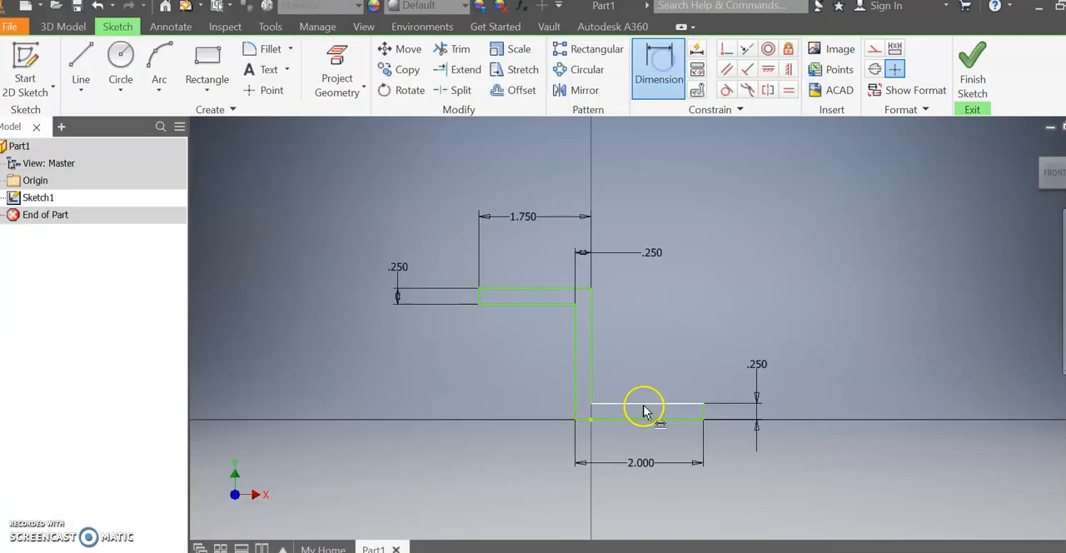
left_click(648, 419)
left_click(562, 290)
left_click(821, 341)
type("1")
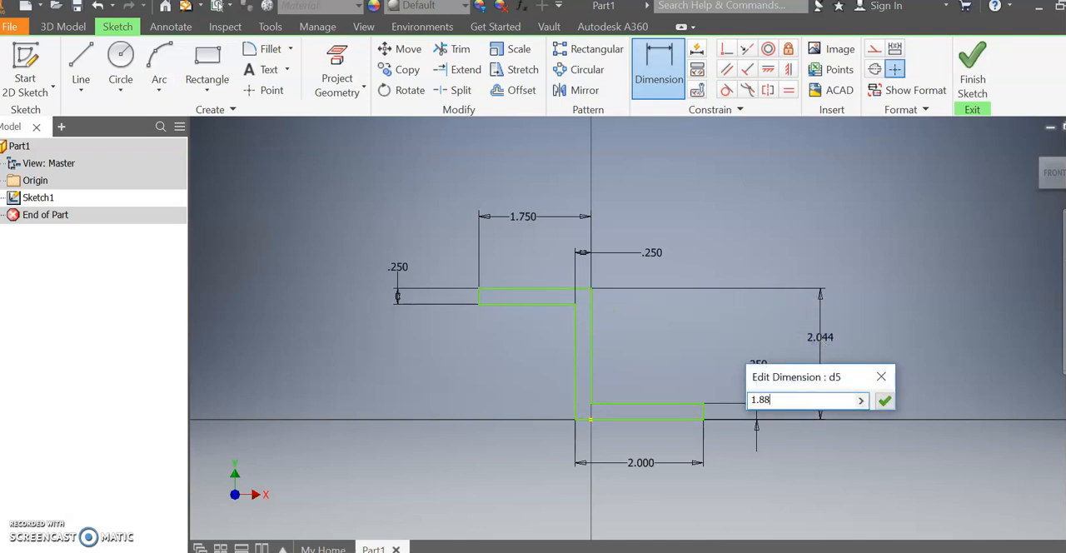
type(".88")
key("Return")
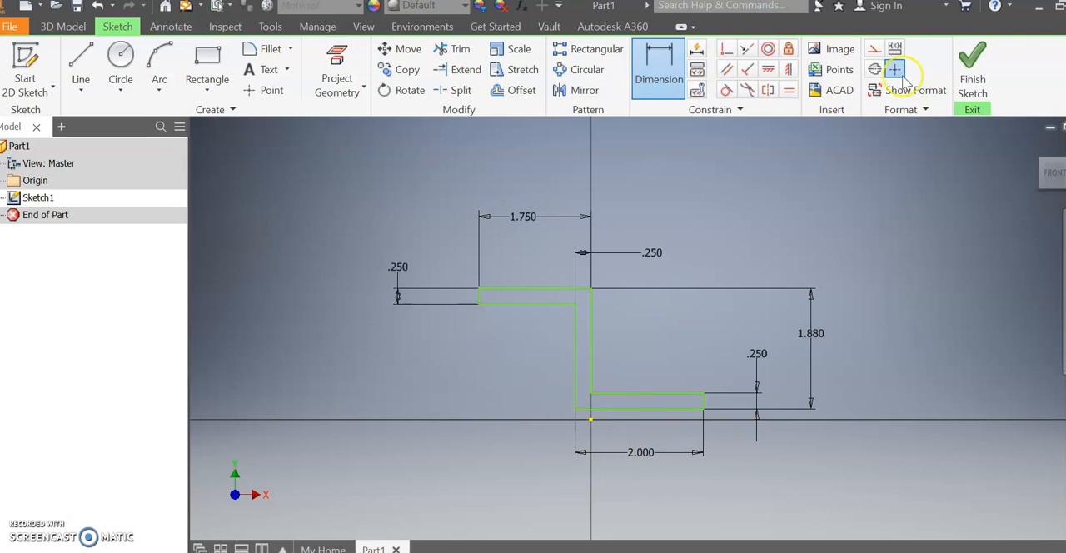
Finish the sketch of the Z-shaped side profile.
left_click(972, 75)
scroll(614, 317, "up", 5)
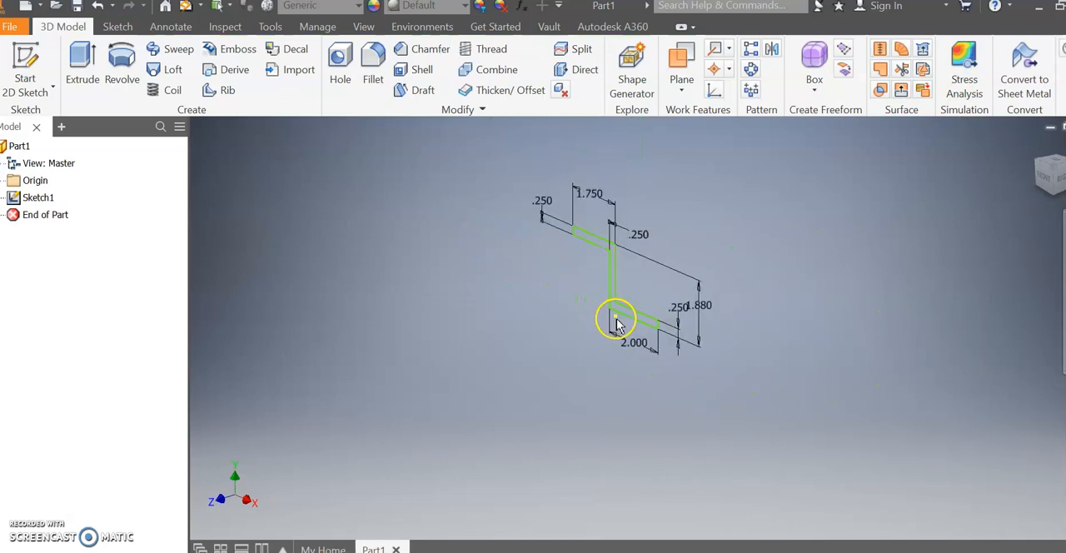
middle_click_drag(642, 317, 631, 375)
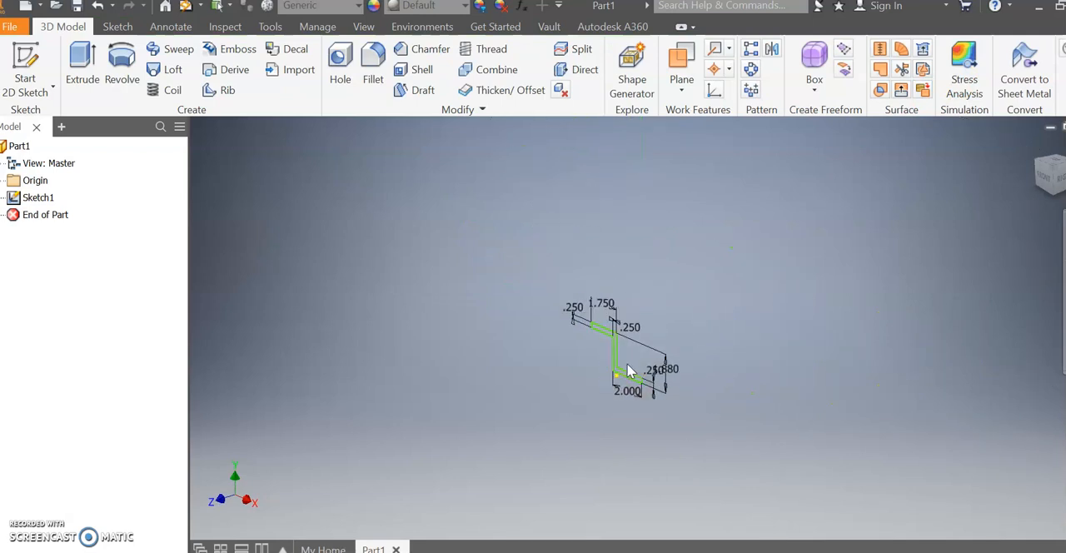
scroll(631, 373, "down", 3)
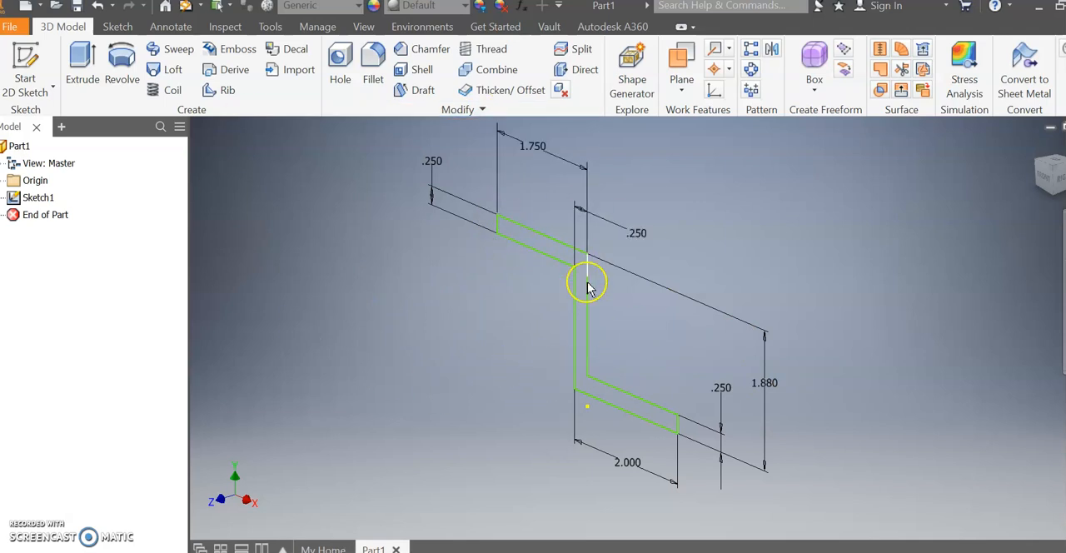
Check the bracket's width in the Word drawing and extrude the Z-shaped profile 1 in as a solid.
left_click(85, 74)
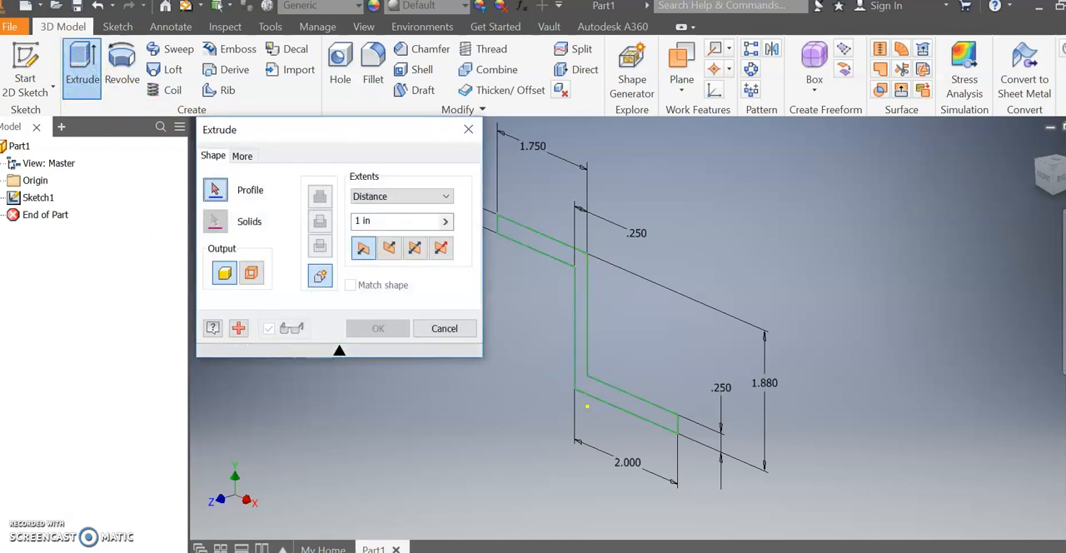
key("alt+Tab")
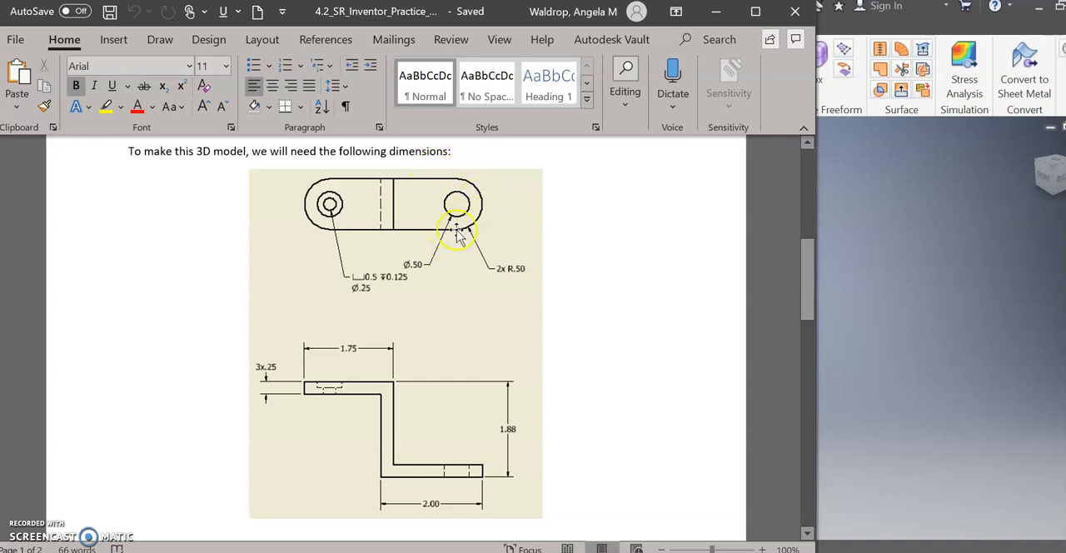
left_click(881, 258)
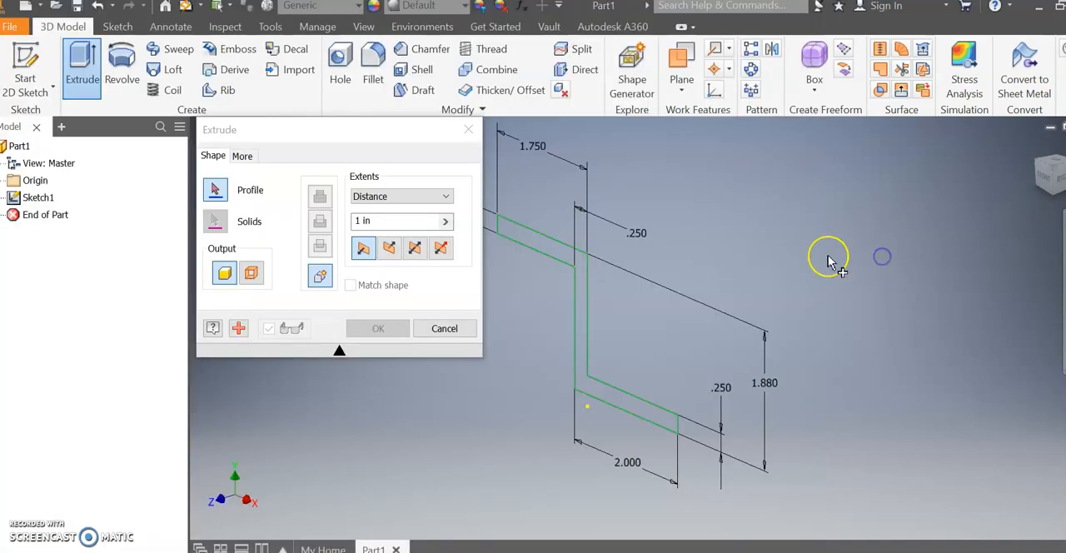
middle_click_drag(686, 386, 793, 386)
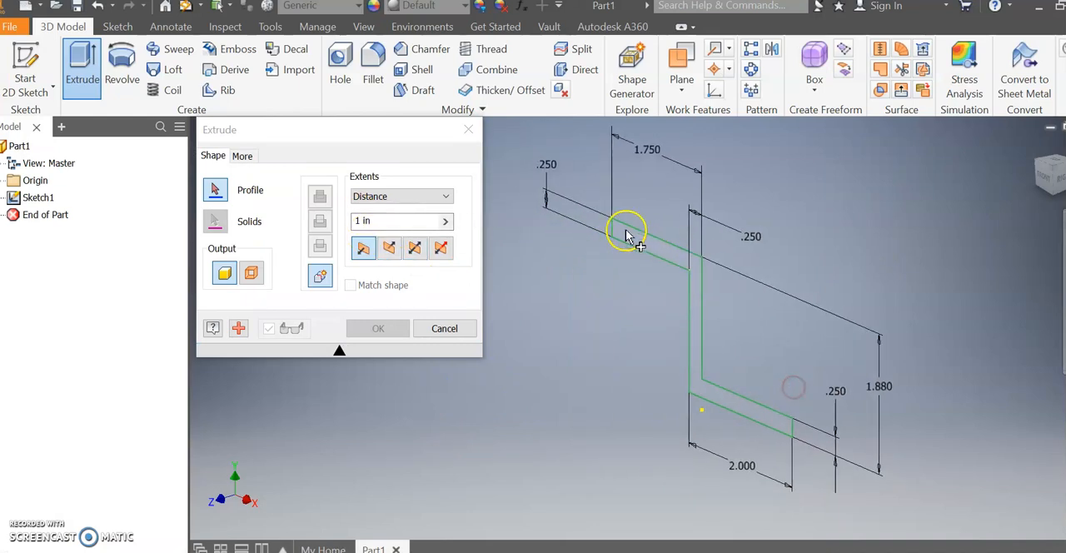
left_click(750, 414)
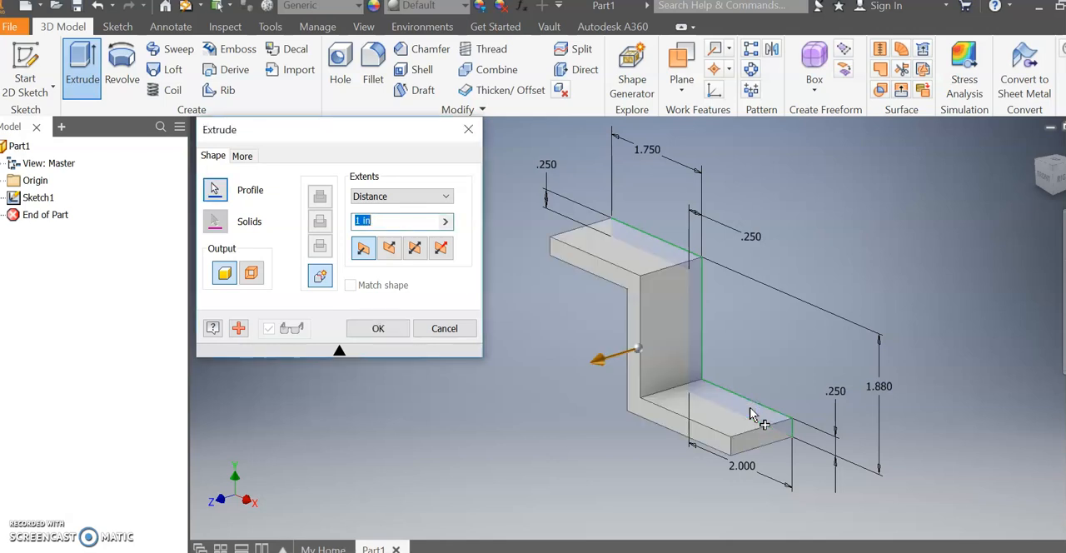
left_click(378, 328)
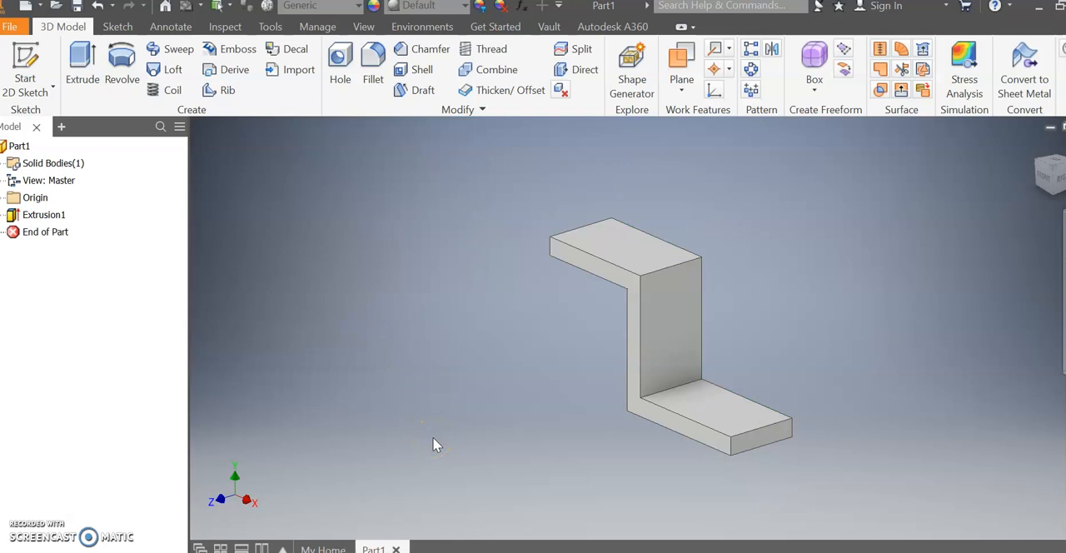
Review the hole details in the Word drawing and start a 2D sketch on the upper leg's top face.
key("alt+Tab")
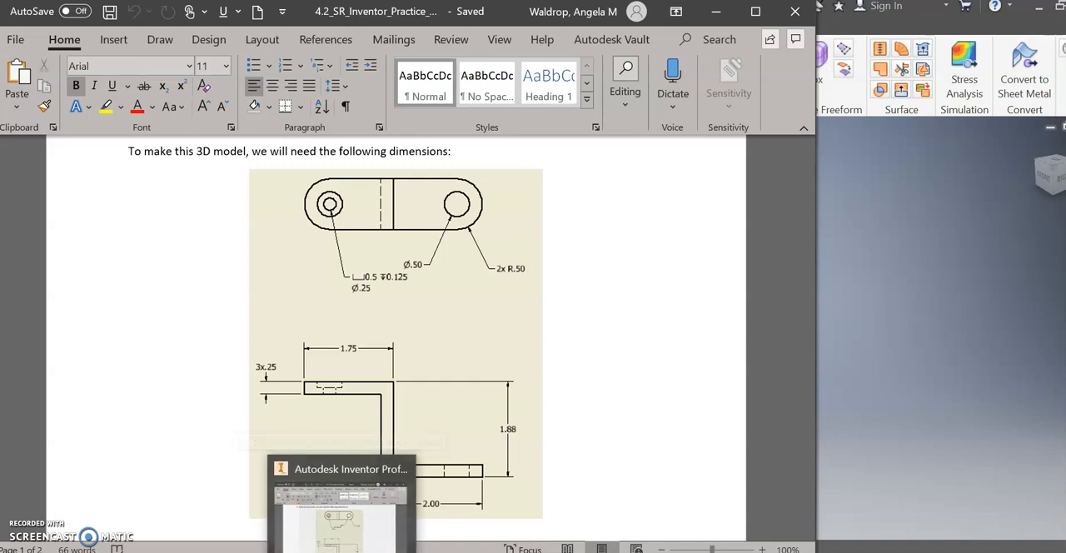
left_click(357, 552)
middle_click_drag(742, 326, 692, 337)
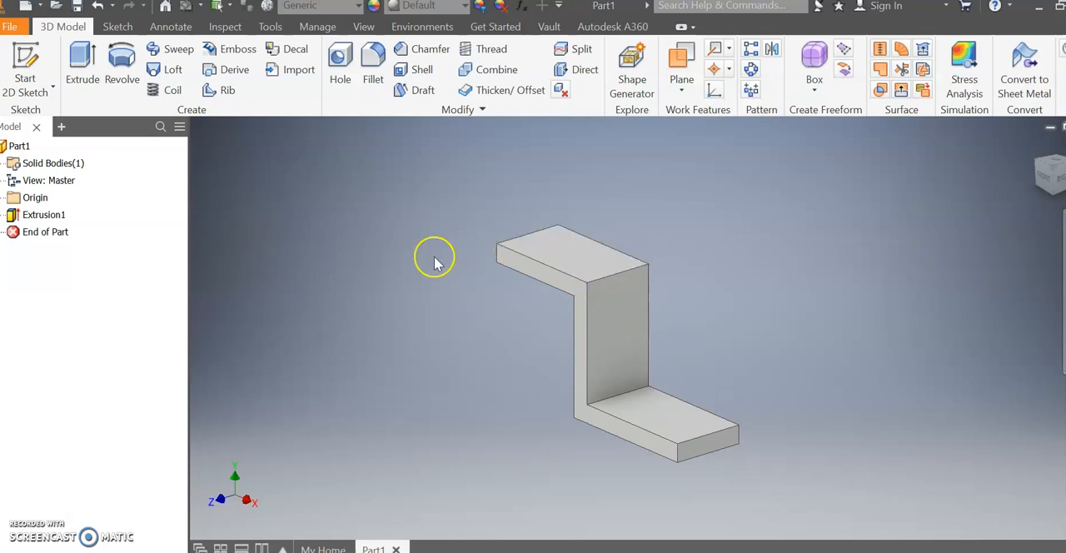
left_click(29, 92)
left_click(34, 117)
left_click(550, 252)
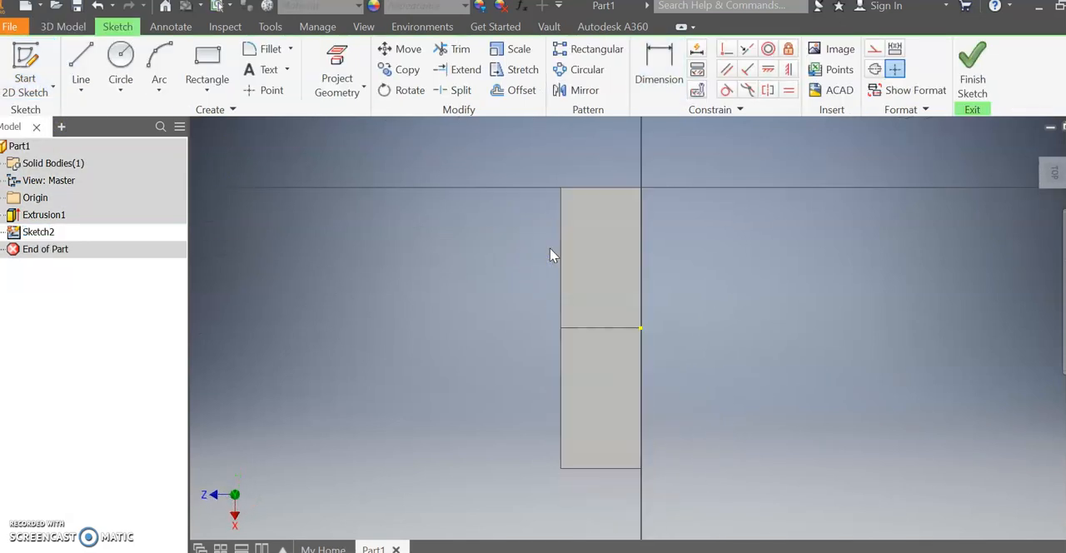
Place a sketch point on the upper leg's face and dimension it 0.5 in from the long edge on its right.
left_click(263, 90)
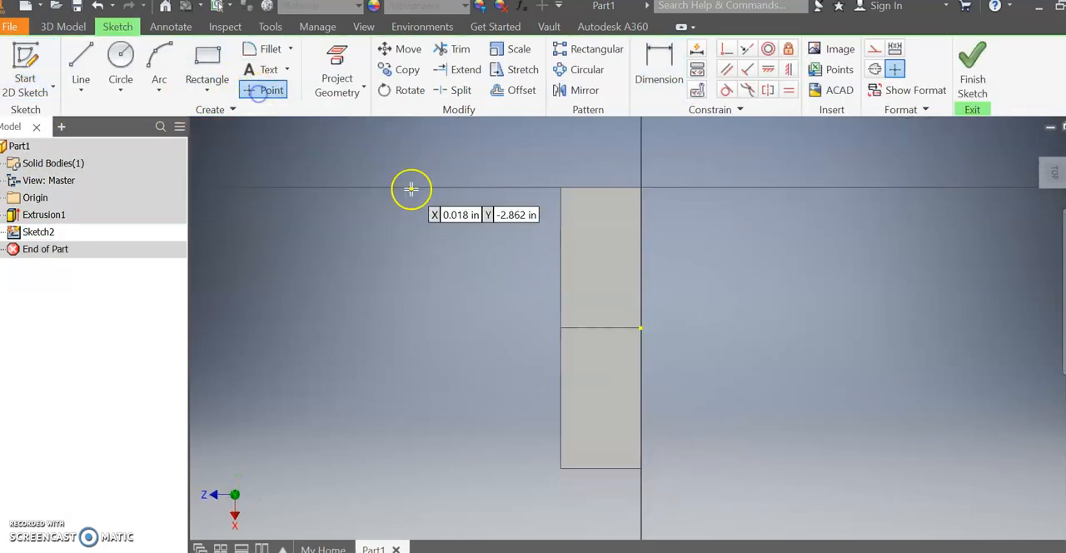
left_click(601, 244)
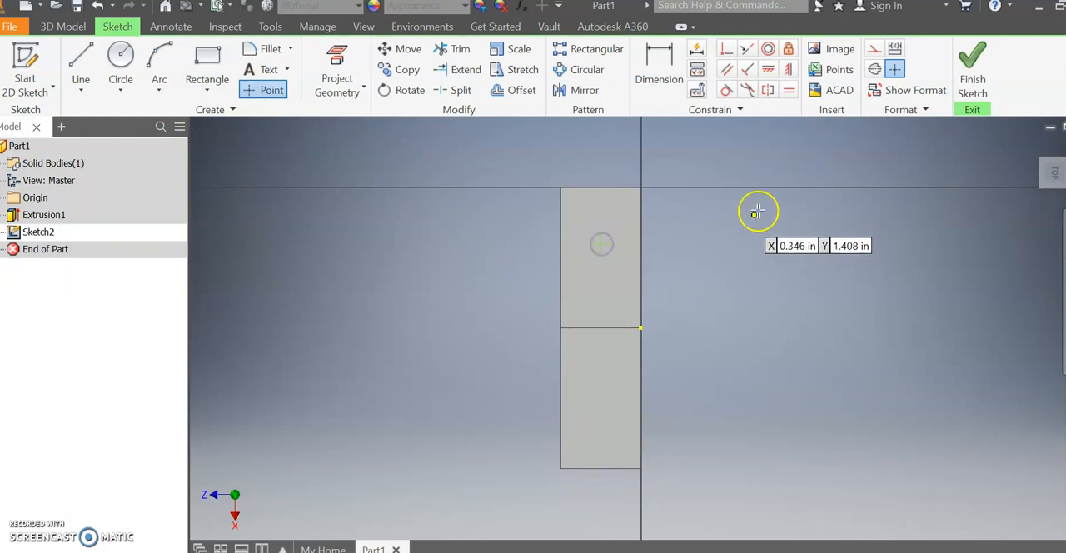
left_click(664, 62)
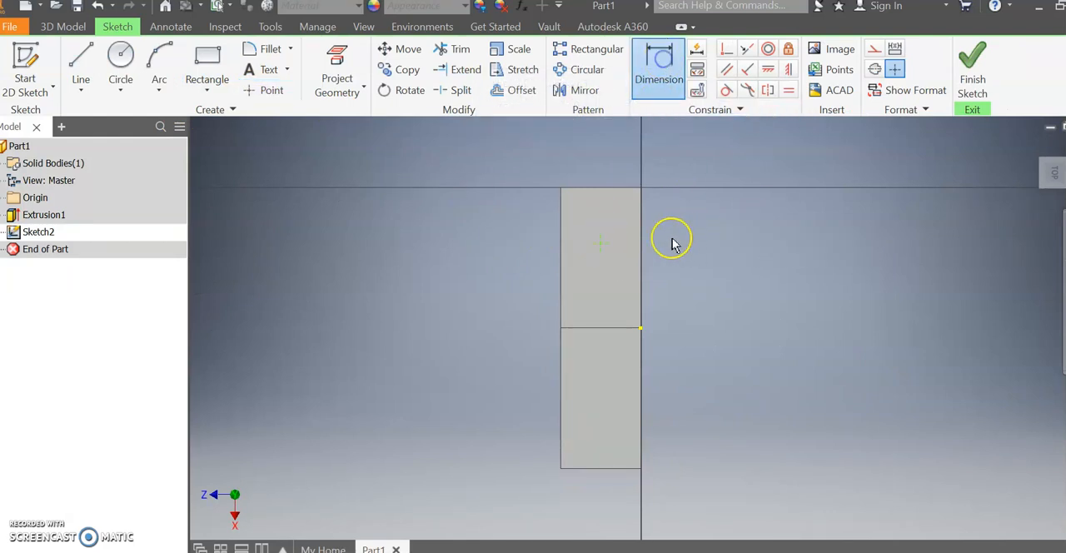
left_click(612, 250)
left_click(601, 244)
left_click(707, 212)
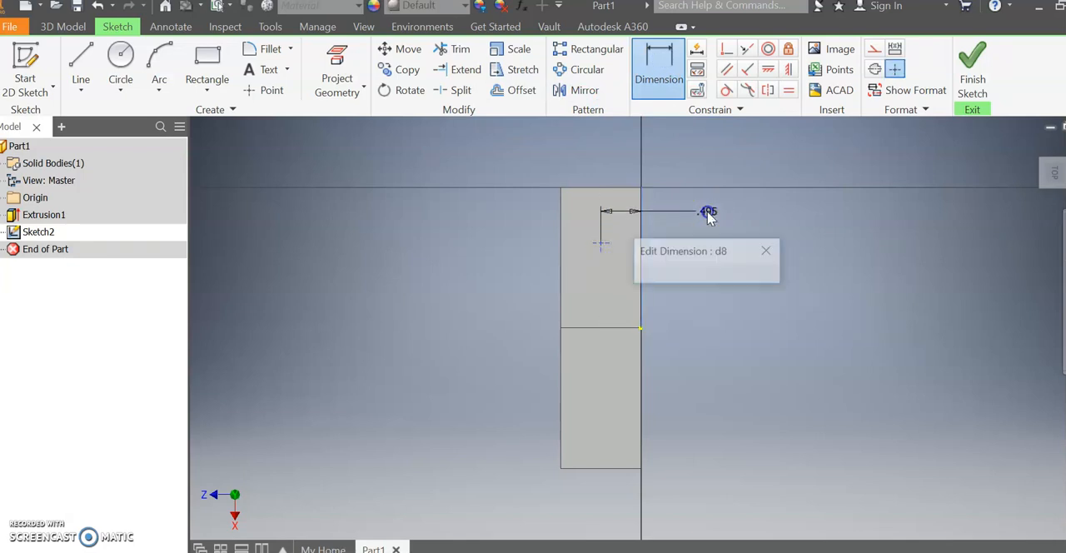
type("0.5")
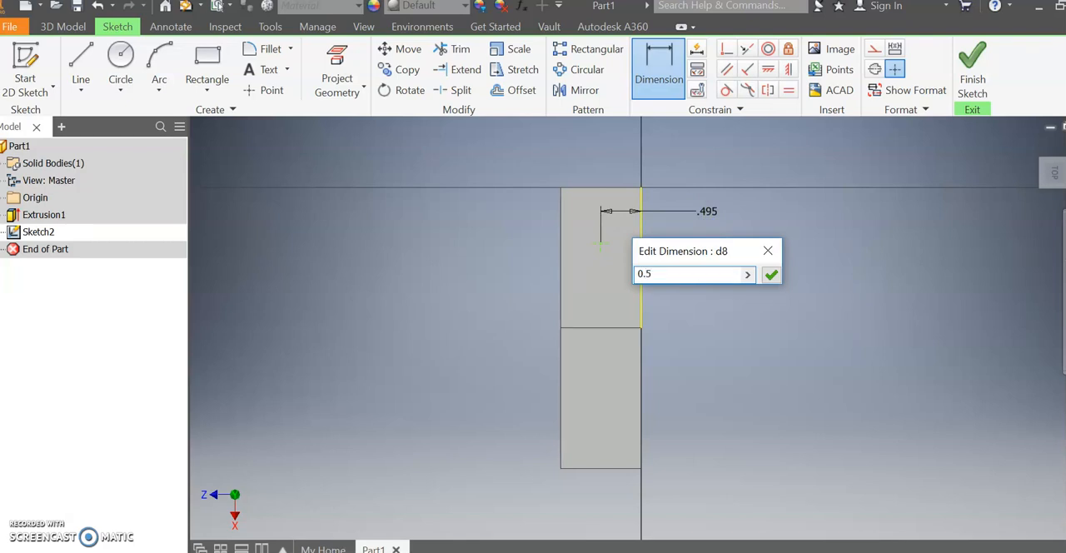
key("Return")
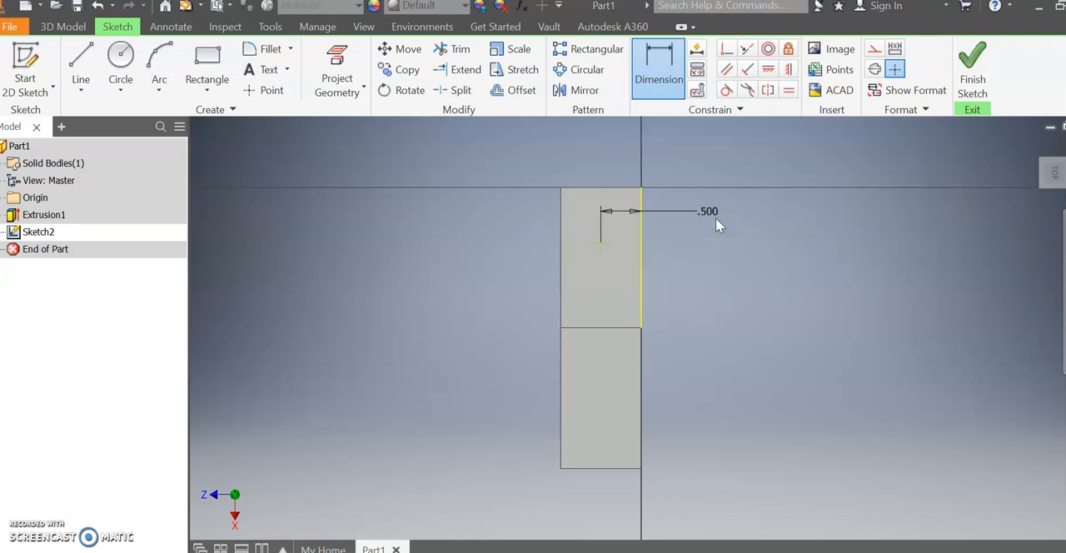
Dimension the sketch point 0.5 in from the upper leg's short end edge and finish the sketch.
left_click(578, 191)
left_click(595, 242)
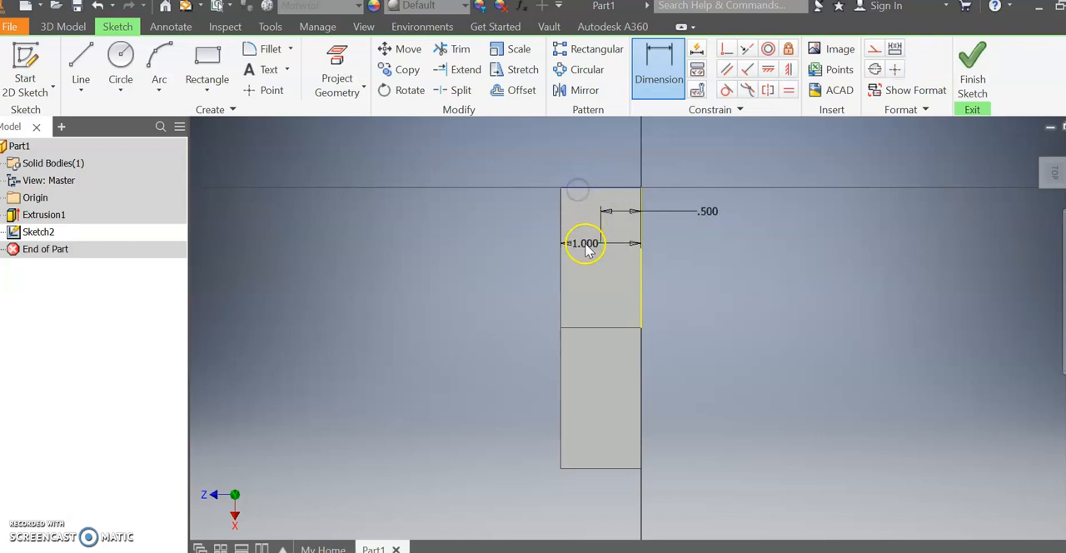
left_click(477, 232)
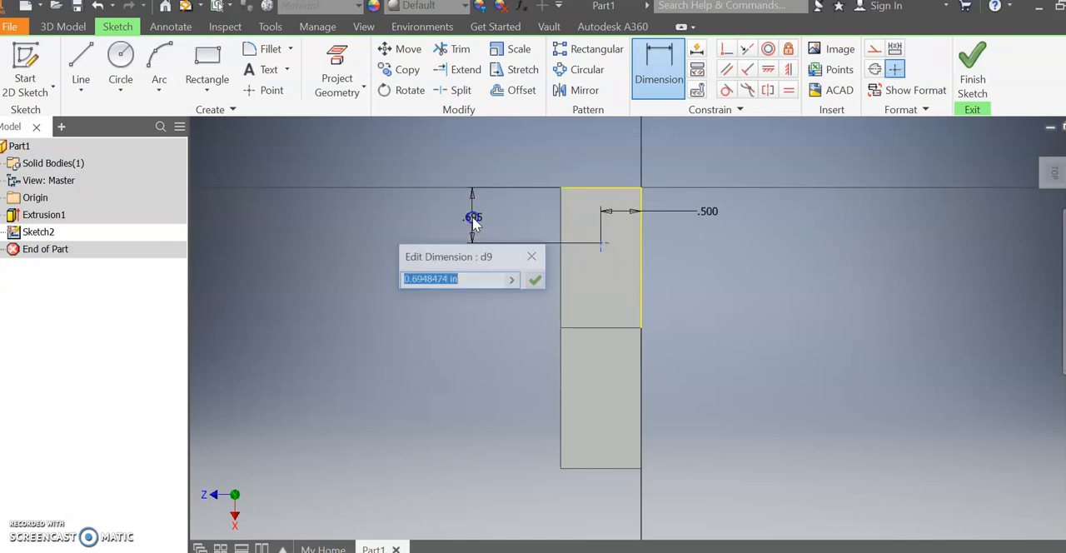
type("0.")
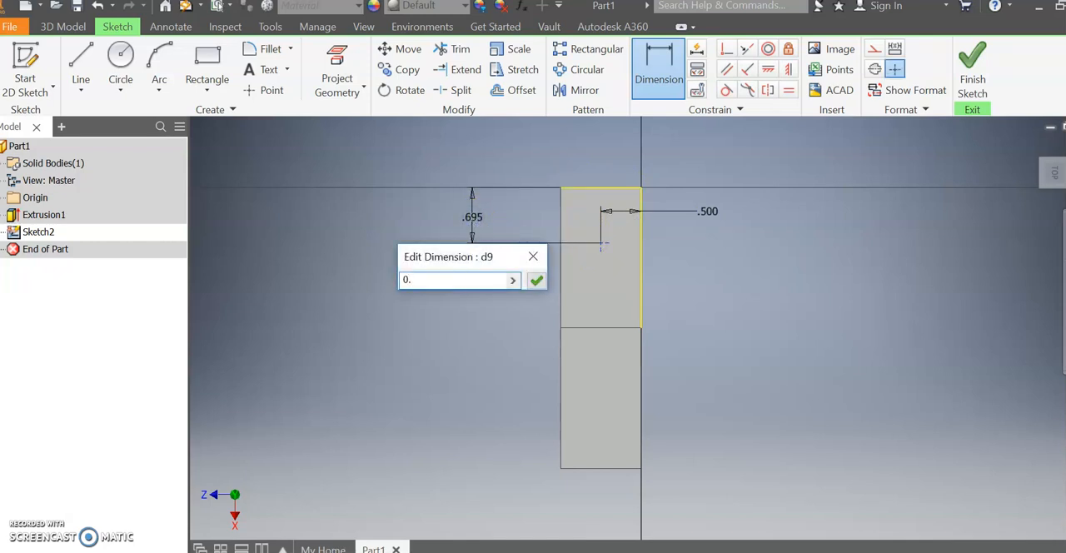
type("5")
key("Return")
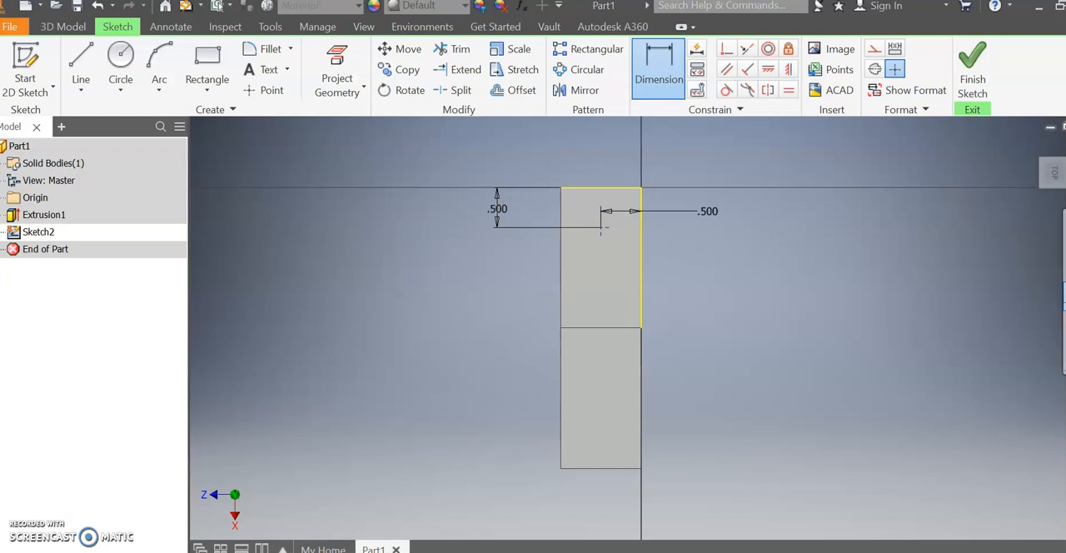
left_click(969, 91)
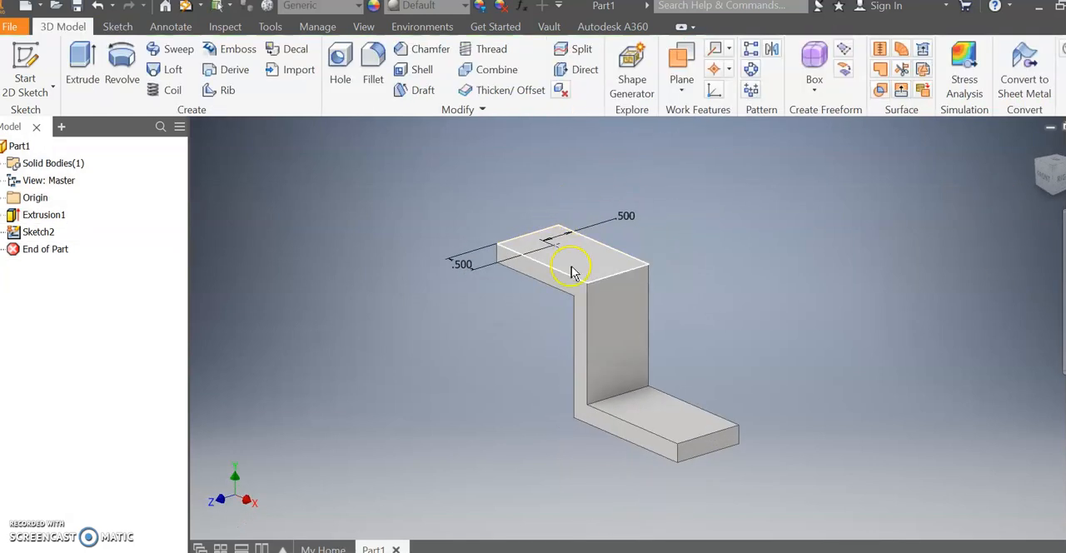
Check the hole callout in the Word drawing and cut a through-all counterbore hole: 0.5 in counterbore diameter, 0.125 in deep, 0.25 in hole.
left_click(350, 69)
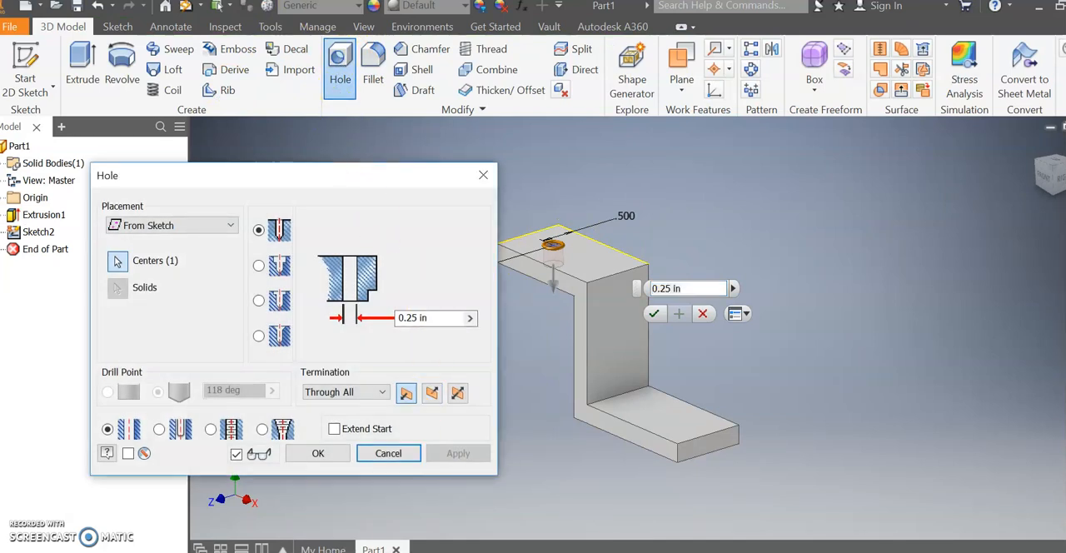
key("alt+Tab")
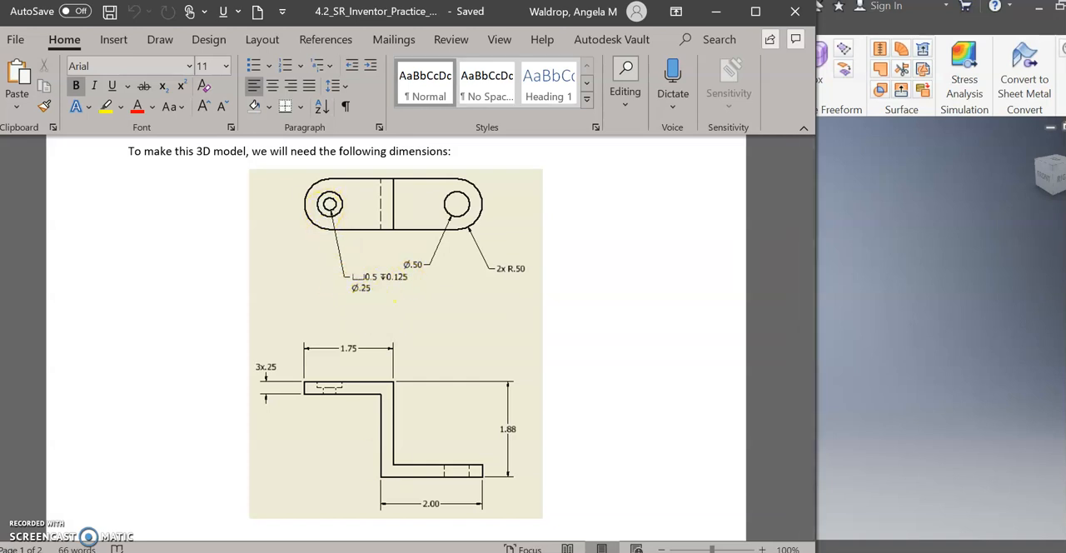
key("alt+Tab")
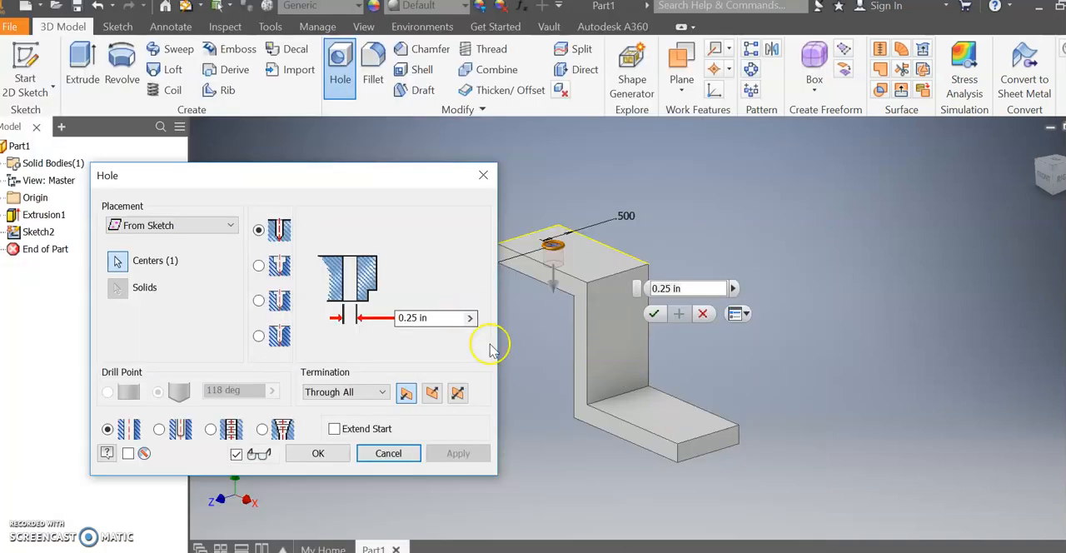
left_click(289, 271)
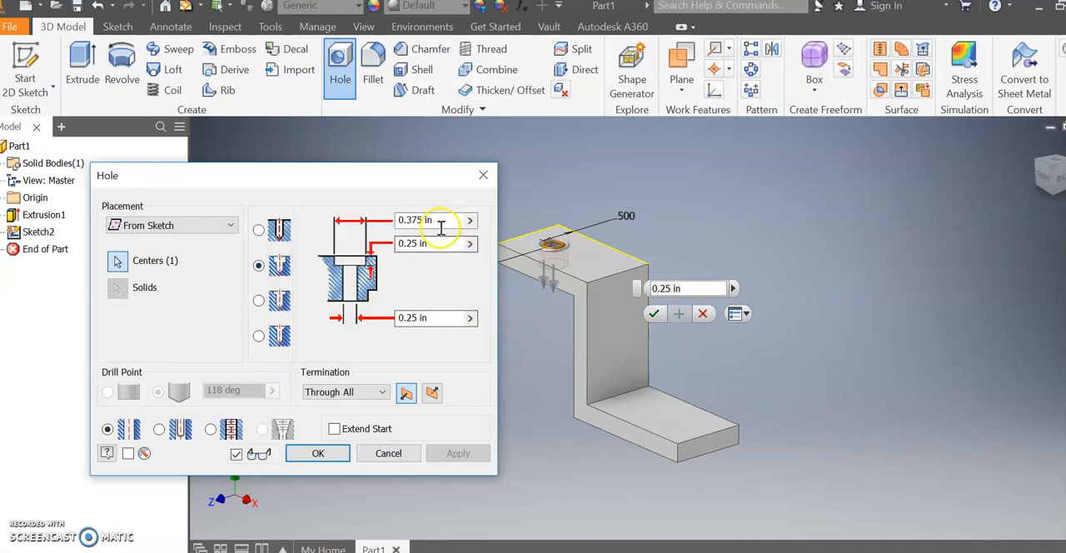
left_click(439, 220)
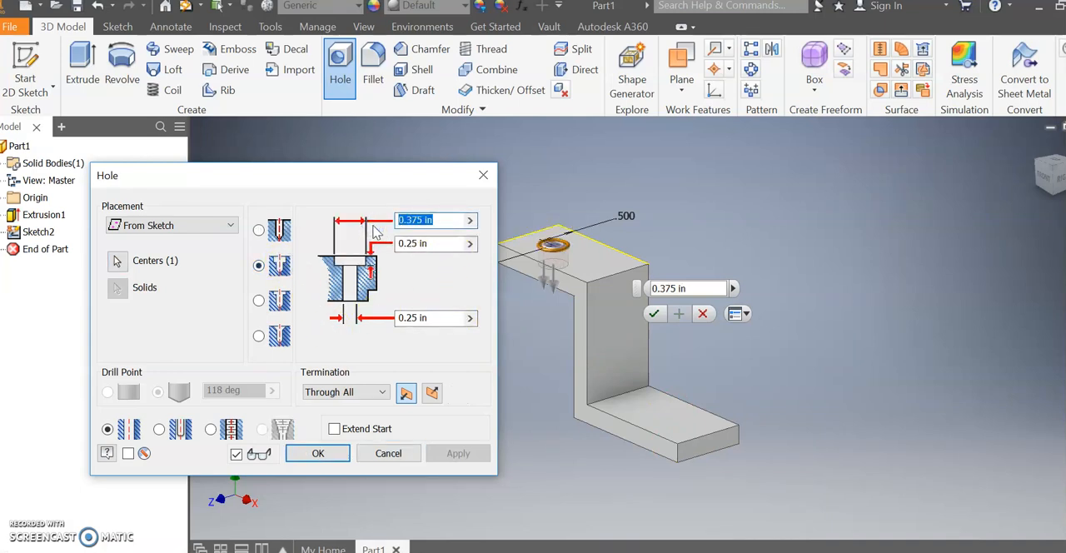
type("0.5")
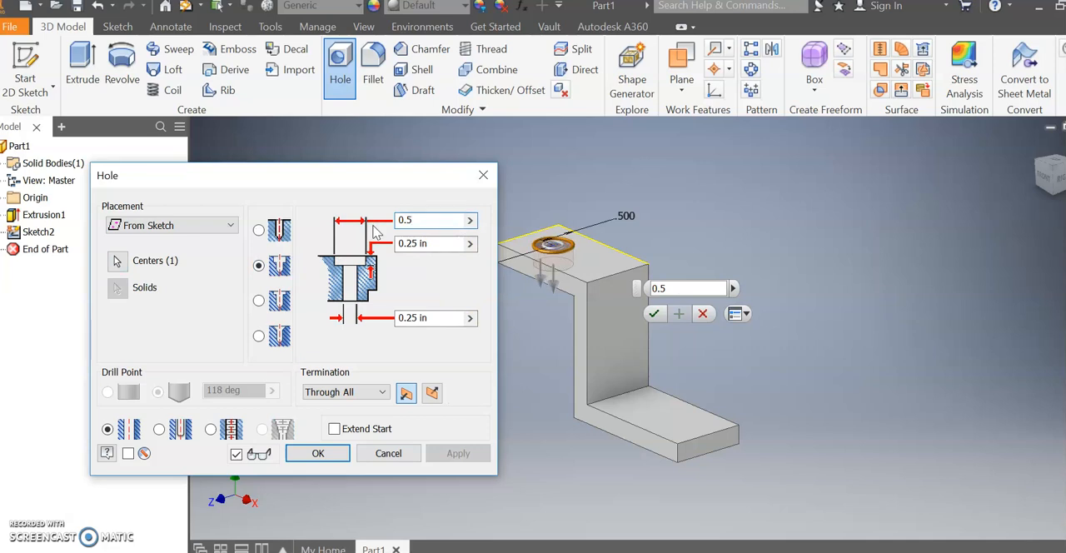
left_click(442, 242)
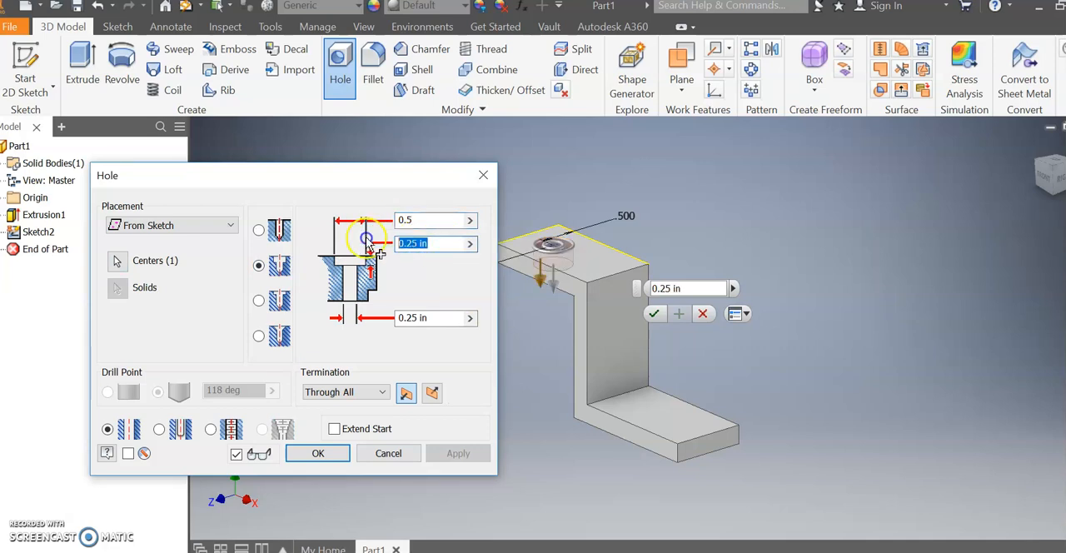
type("0")
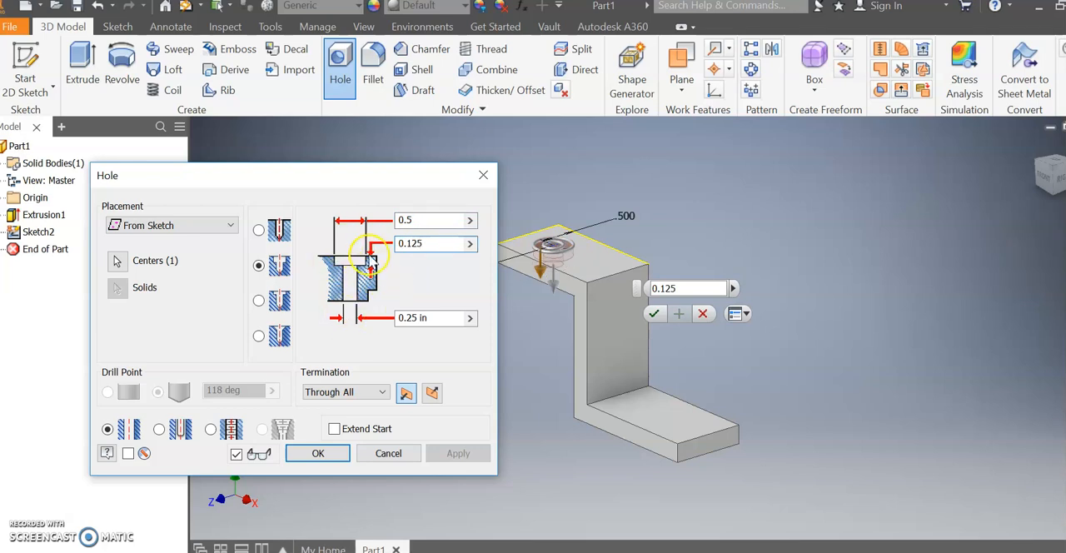
left_click(332, 453)
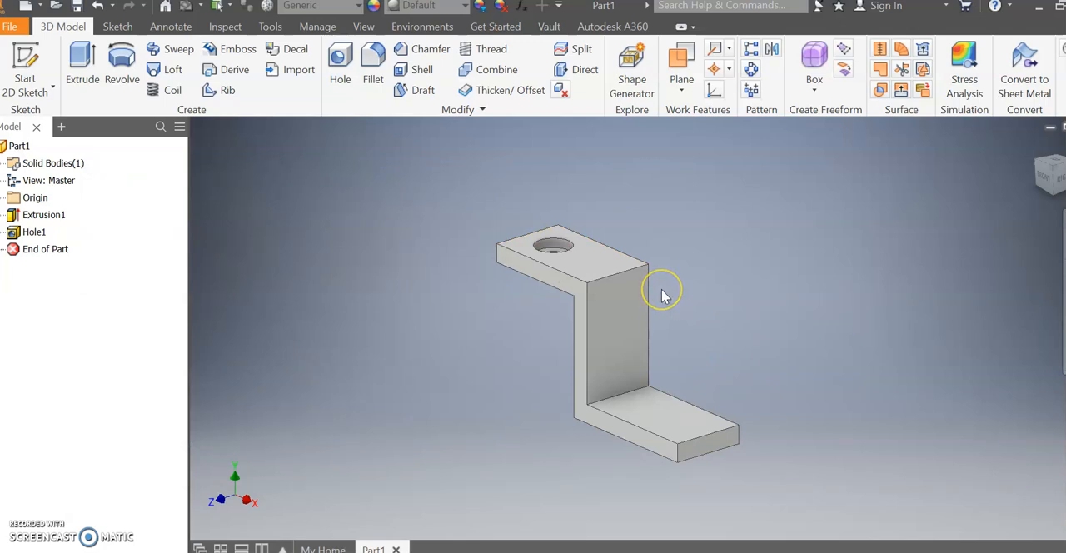
Start a 2D sketch on the lower leg's top face and place a point near its free end.
middle_click_drag(669, 290, 636, 308, "shift")
middle_click_drag(610, 398, 683, 424, "shift")
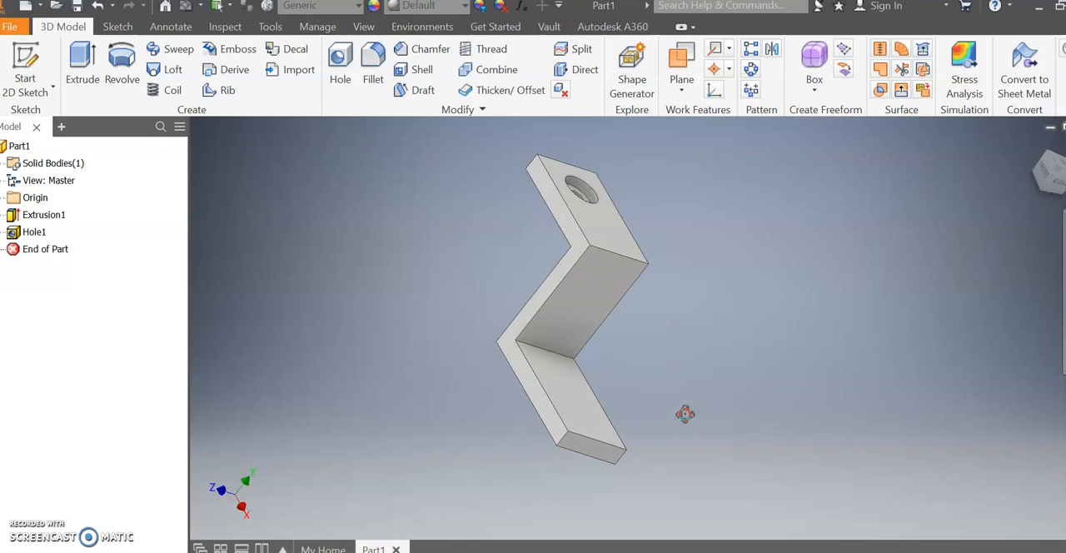
middle_click_drag(517, 198, 622, 434, "shift")
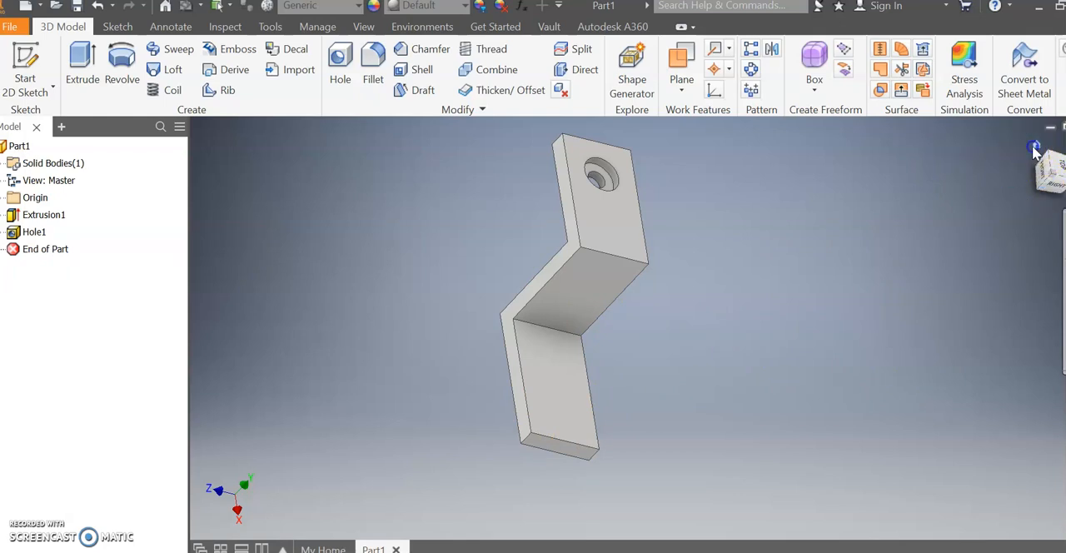
left_click(1034, 147)
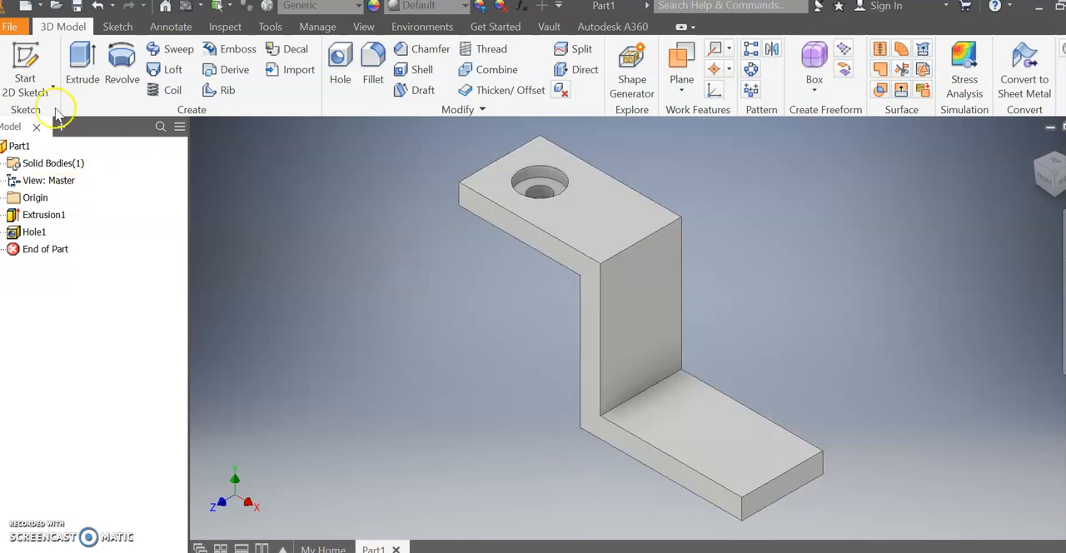
left_click(25, 88)
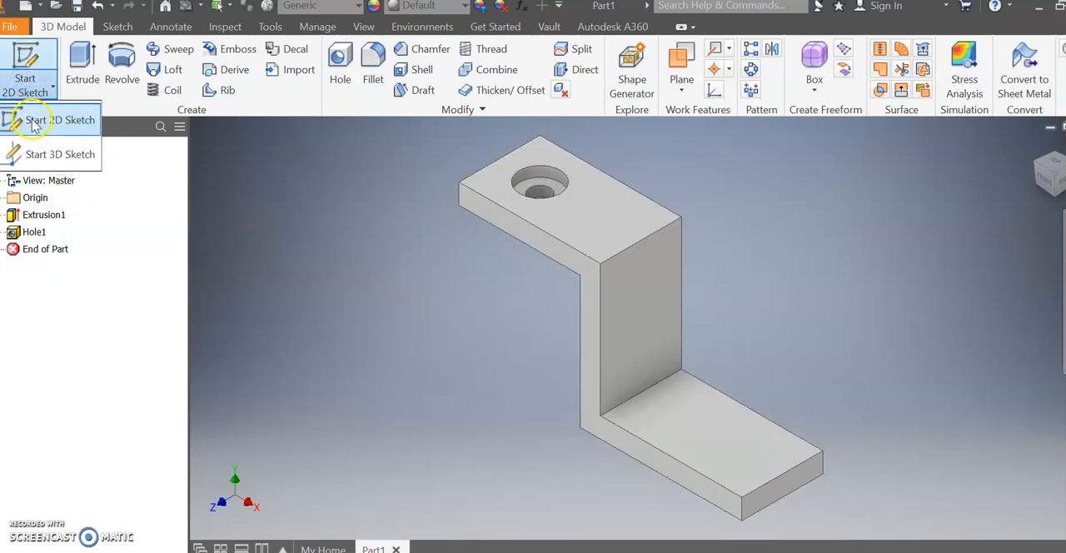
left_click(25, 115)
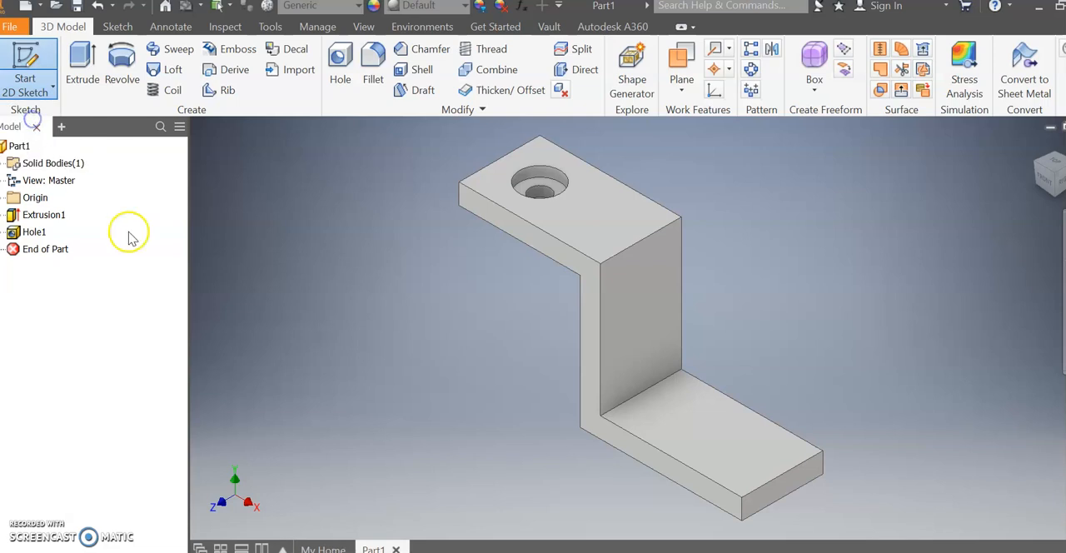
left_click(744, 439)
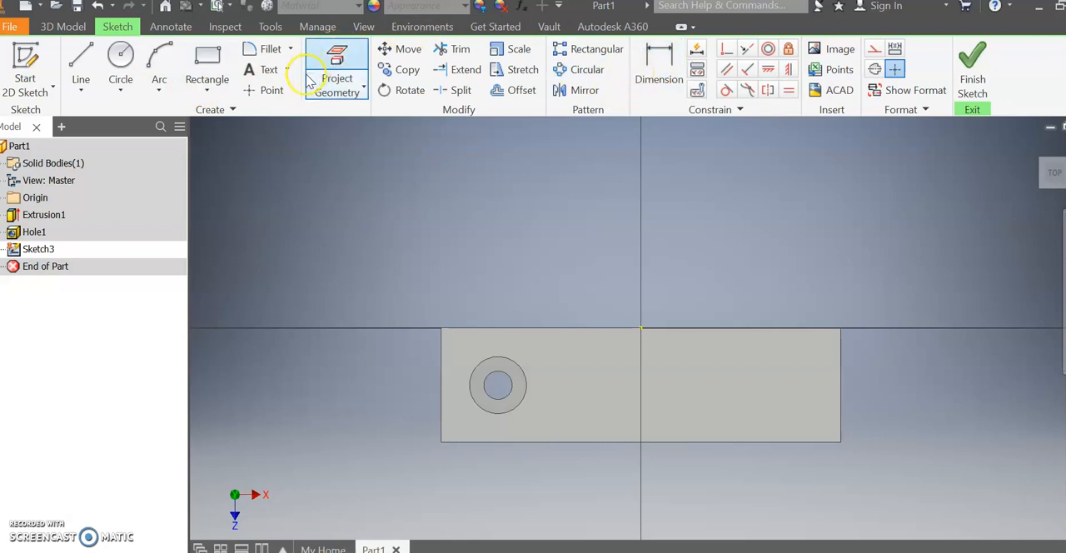
left_click(270, 90)
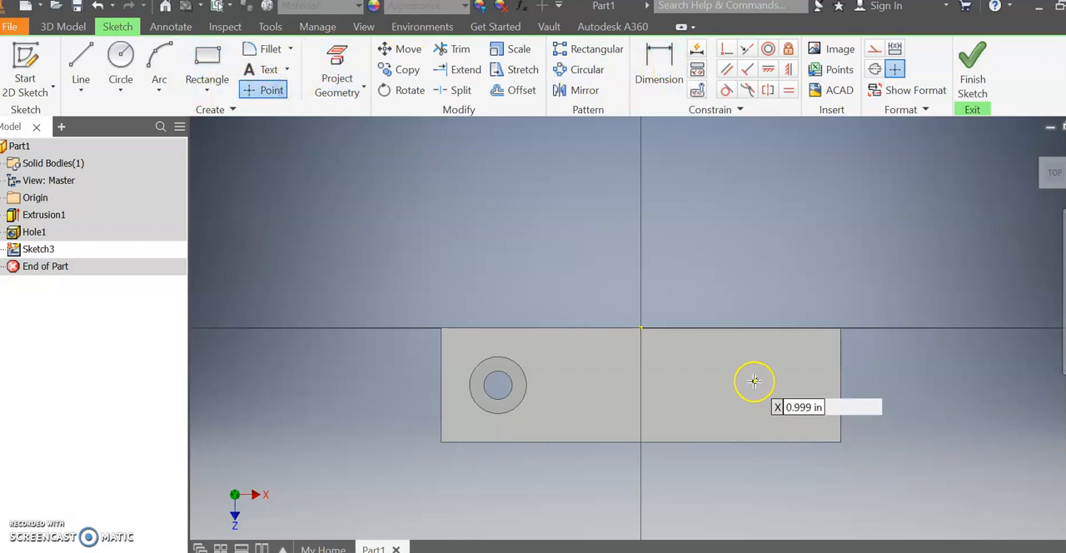
left_click(783, 384)
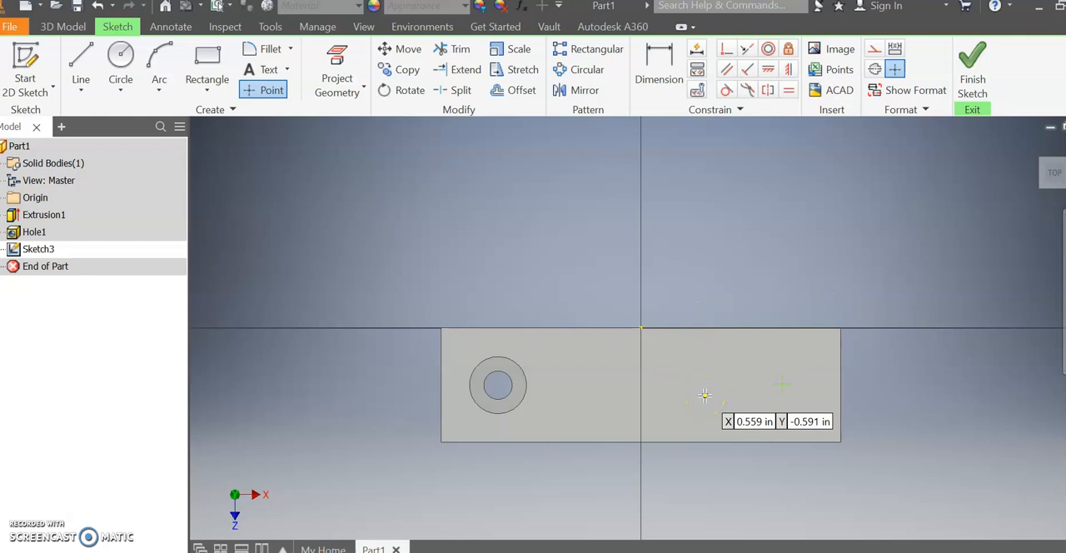
Dimension the lower leg's sketch point 0.5 in from the short end edge.
left_click(664, 83)
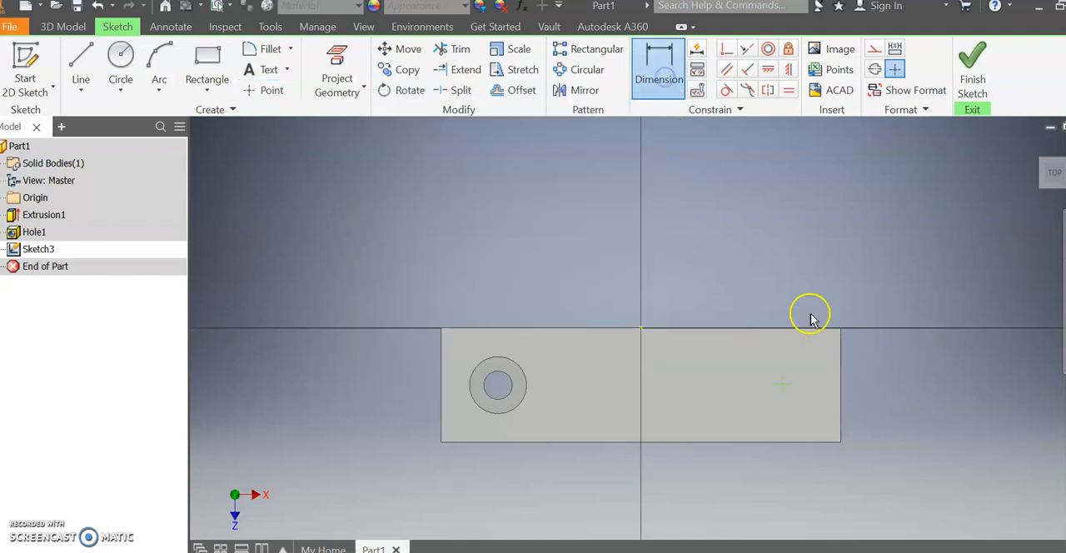
left_click(782, 390)
left_click(840, 385)
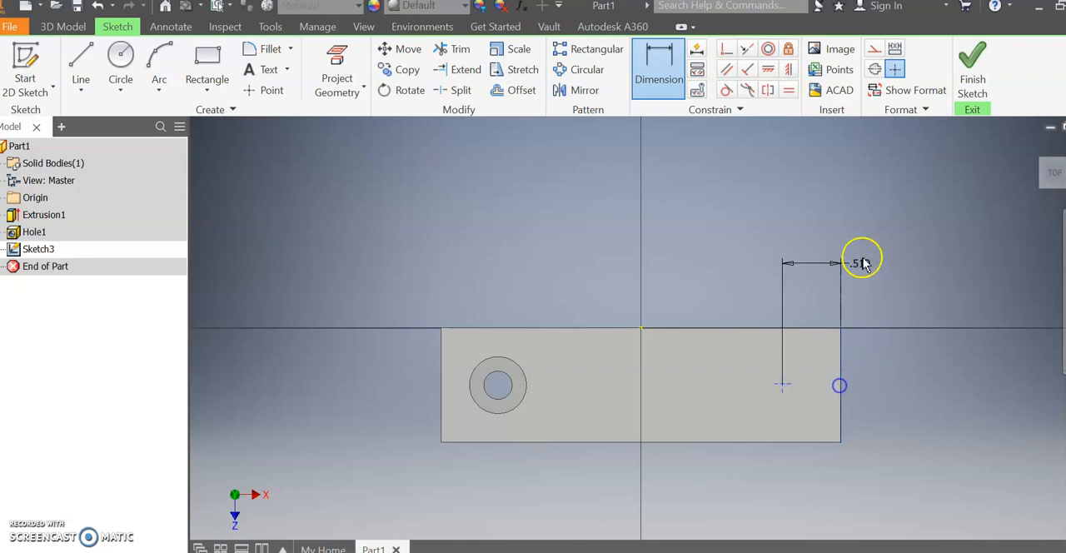
left_click(885, 259)
type("0.")
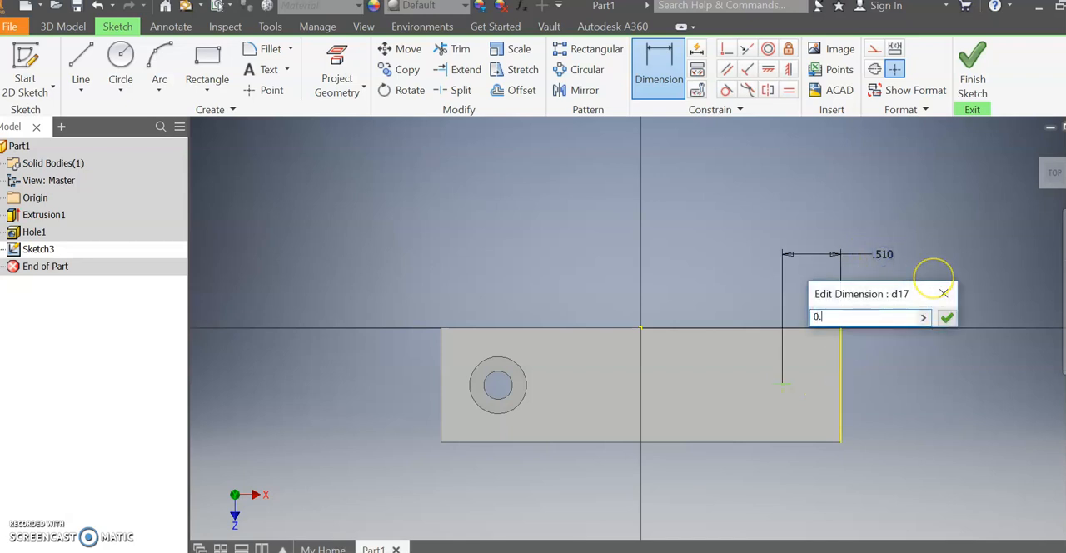
type("5")
key("Return")
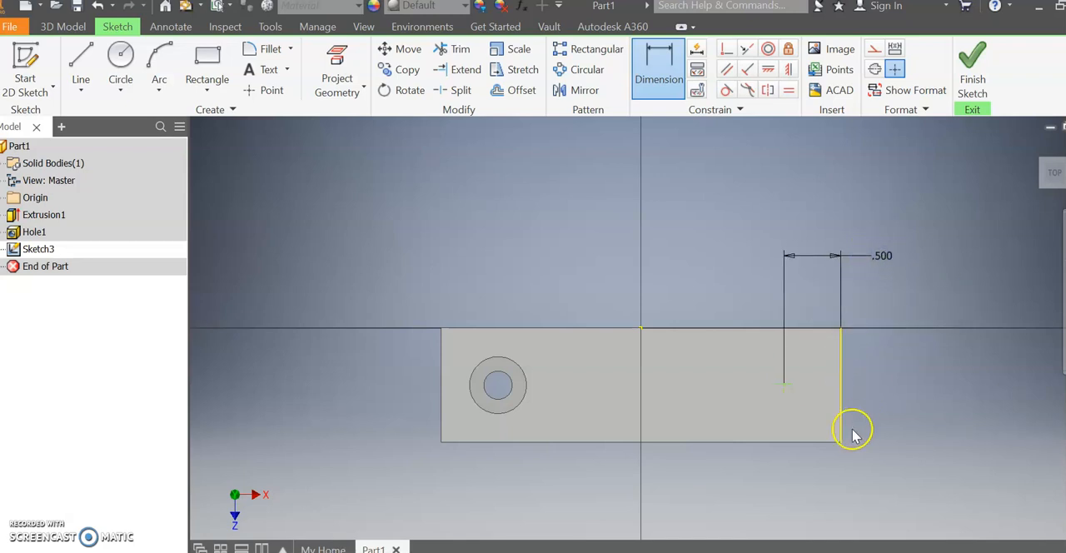
Dimension the same point 0.5 in from the long edge below it and finish the sketch.
left_click(820, 449)
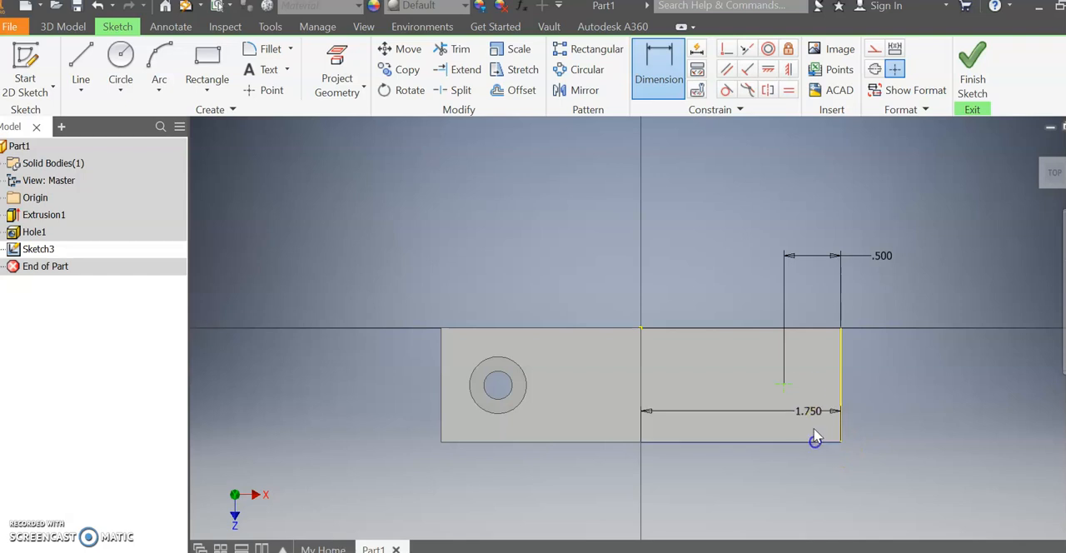
left_click(784, 384)
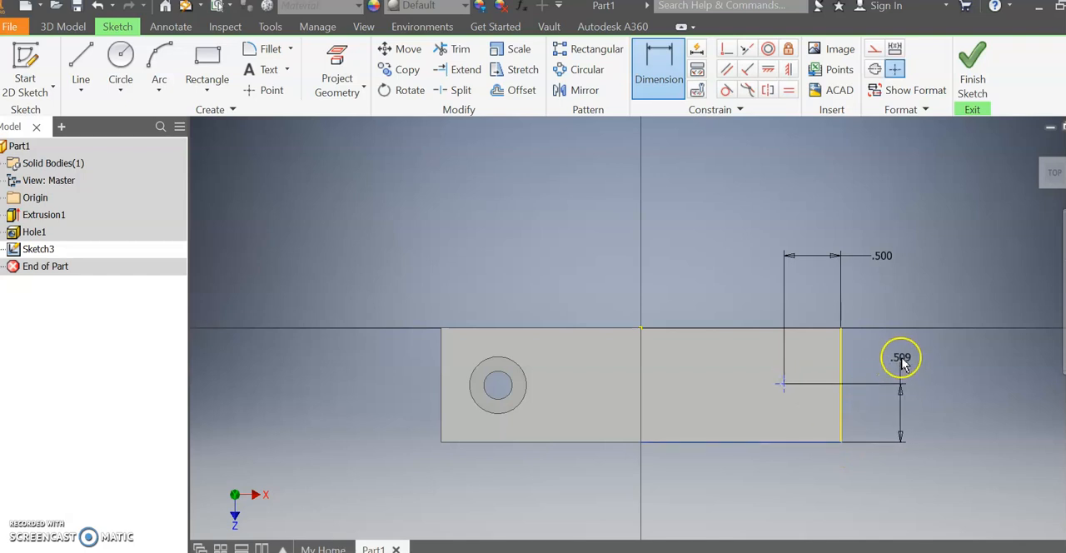
left_click(901, 357)
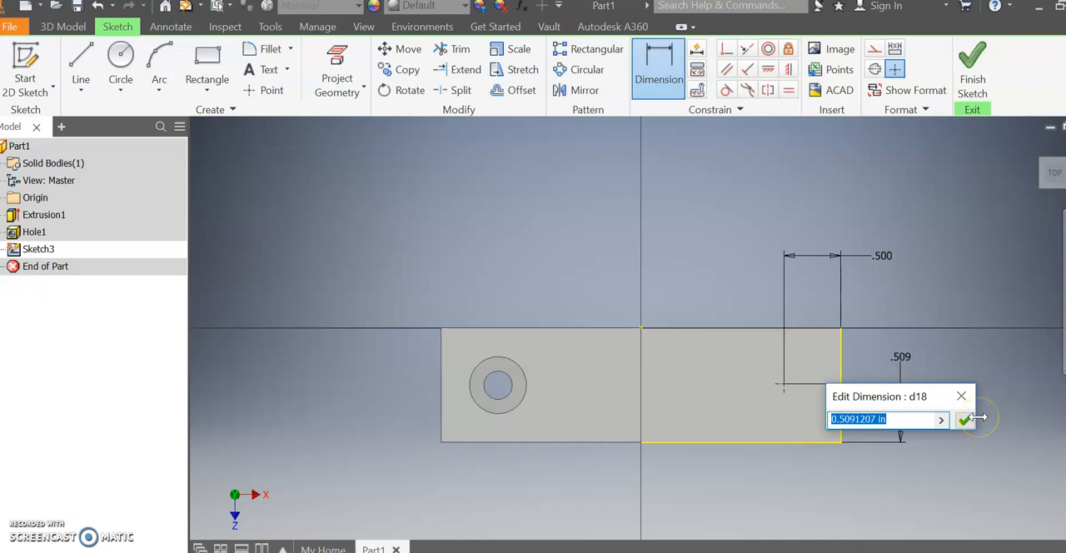
key("Return")
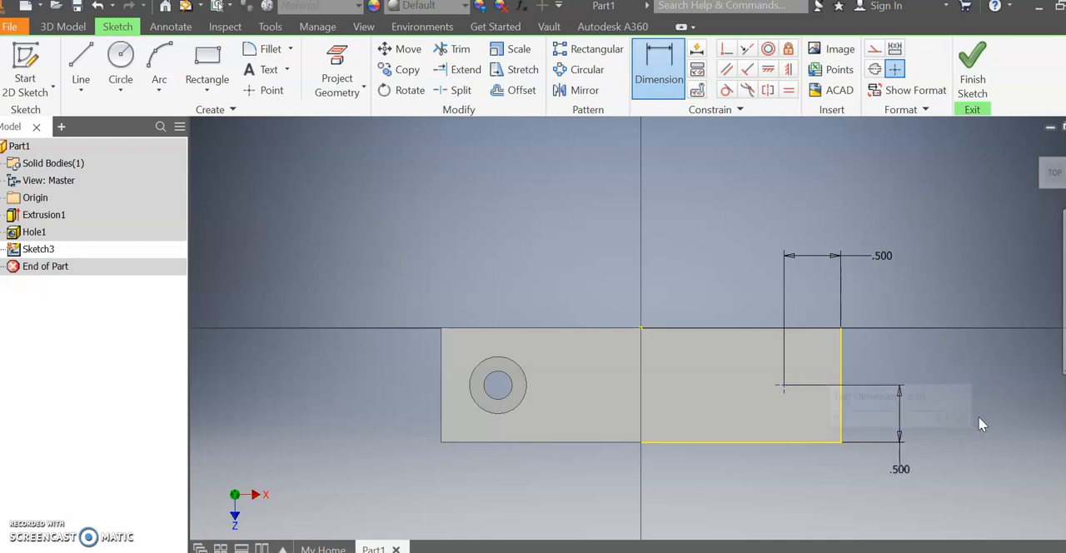
left_click(974, 69)
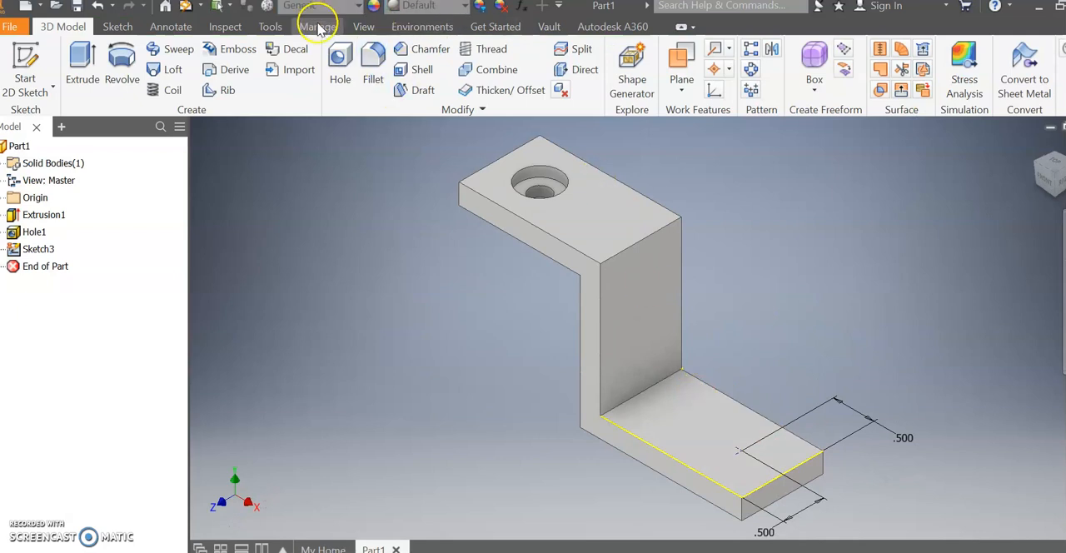
Cut a plain drilled 0.25 in through-all hole at the lower leg's sketch point and switch to the Word drawing to check it.
left_click(340, 68)
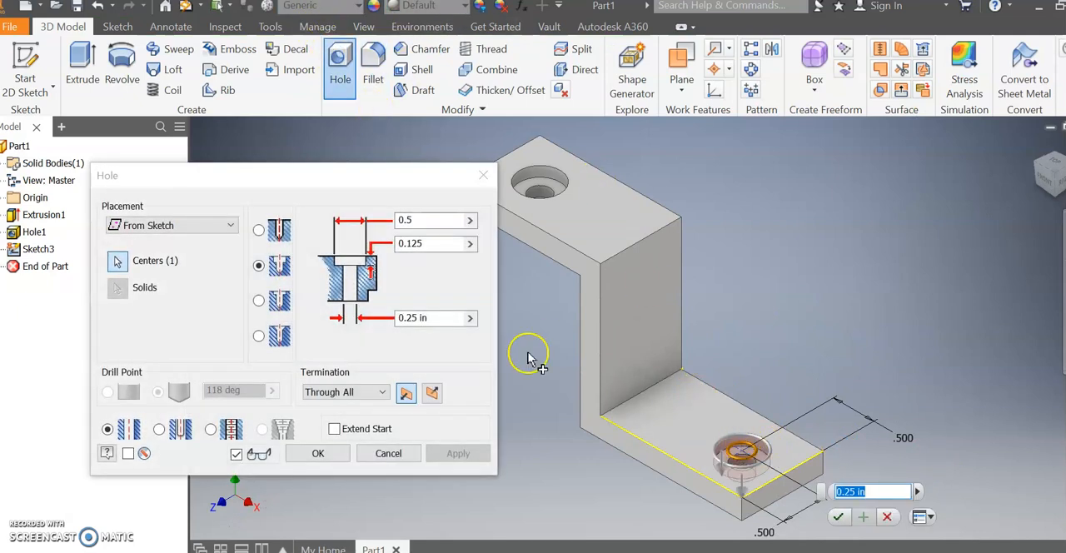
left_click(259, 230)
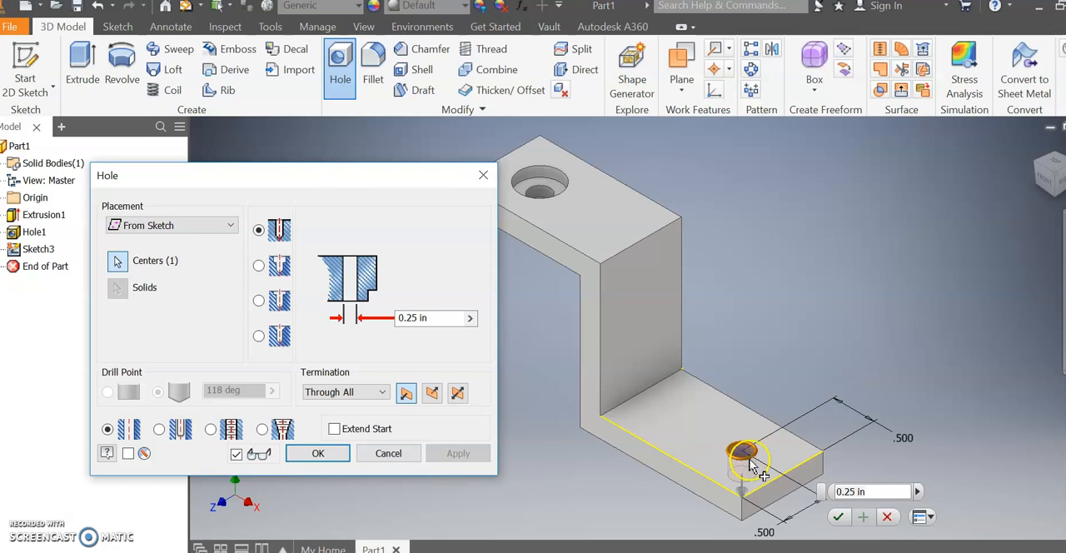
left_click(329, 452)
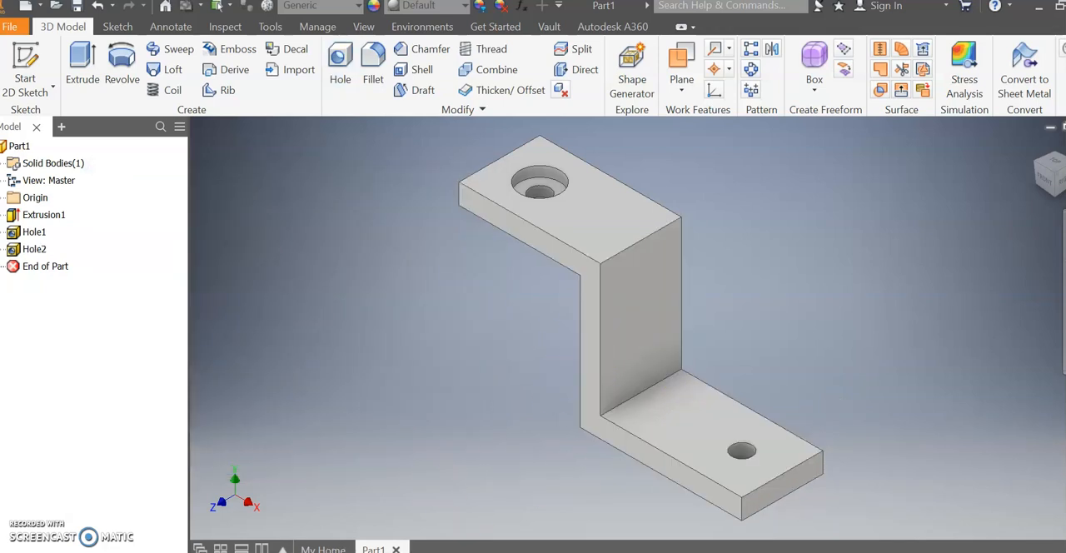
key("alt+Tab")
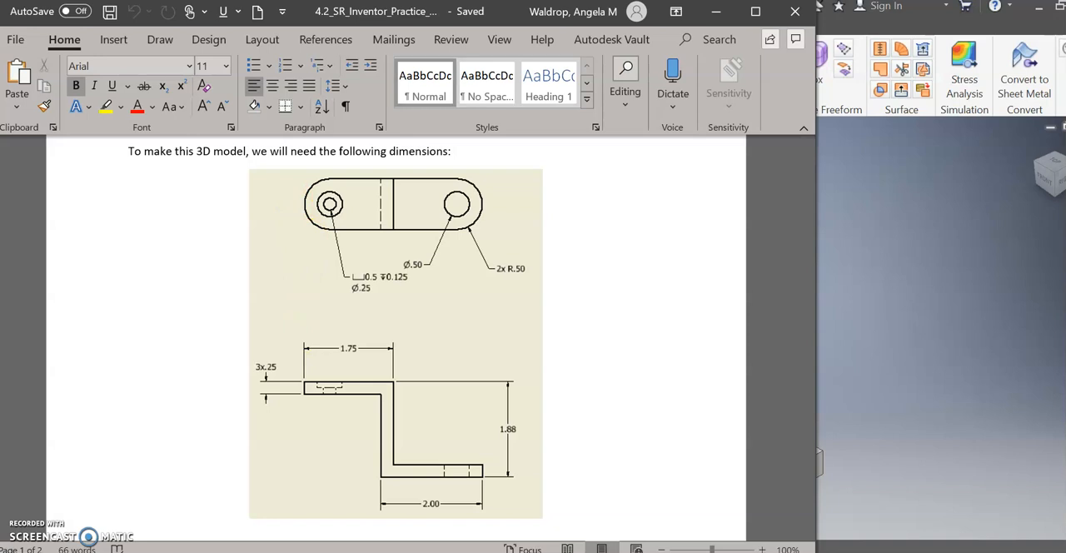
Switch back to Inventor and start a 0.5 in fillet on the two vertical corner edges at the lower leg's free end.
key("alt+Tab")
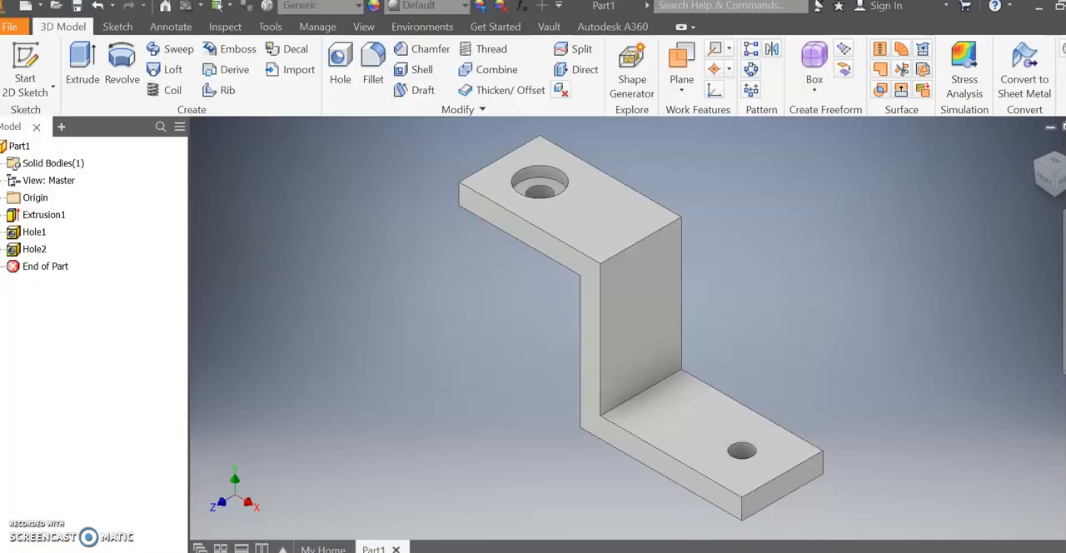
left_click(374, 67)
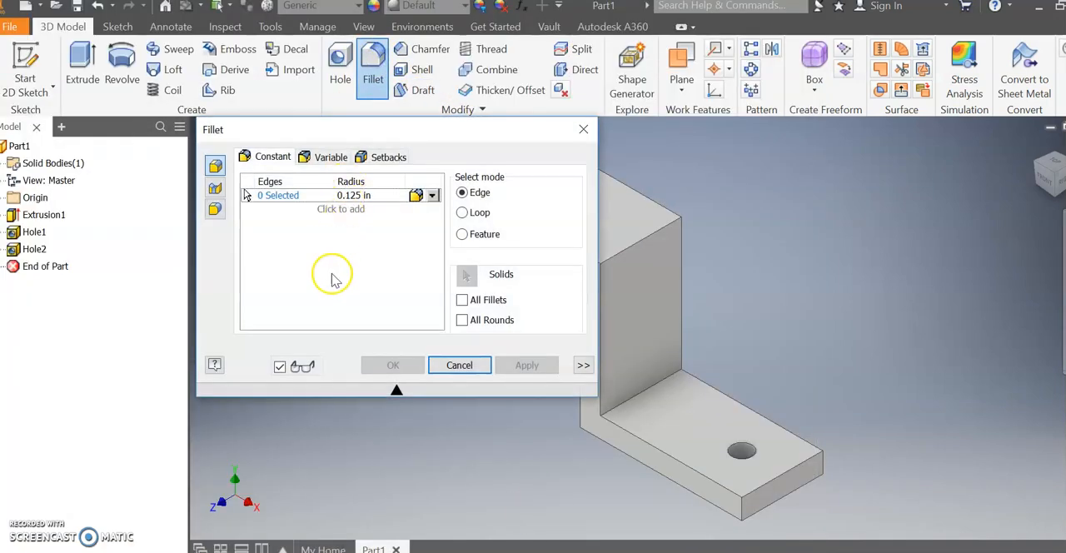
middle_click_drag(842, 380, 954, 366)
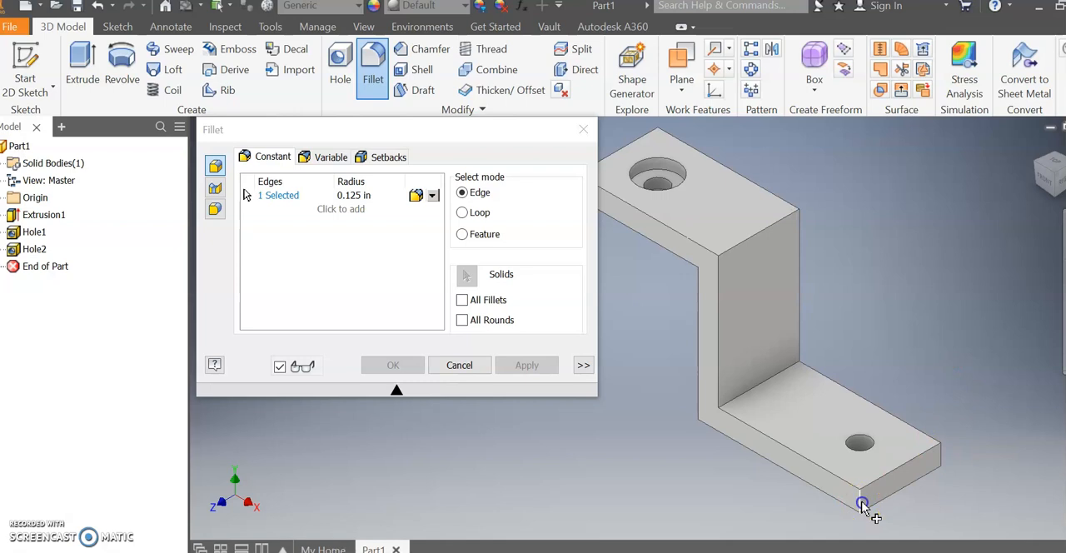
left_click(352, 195)
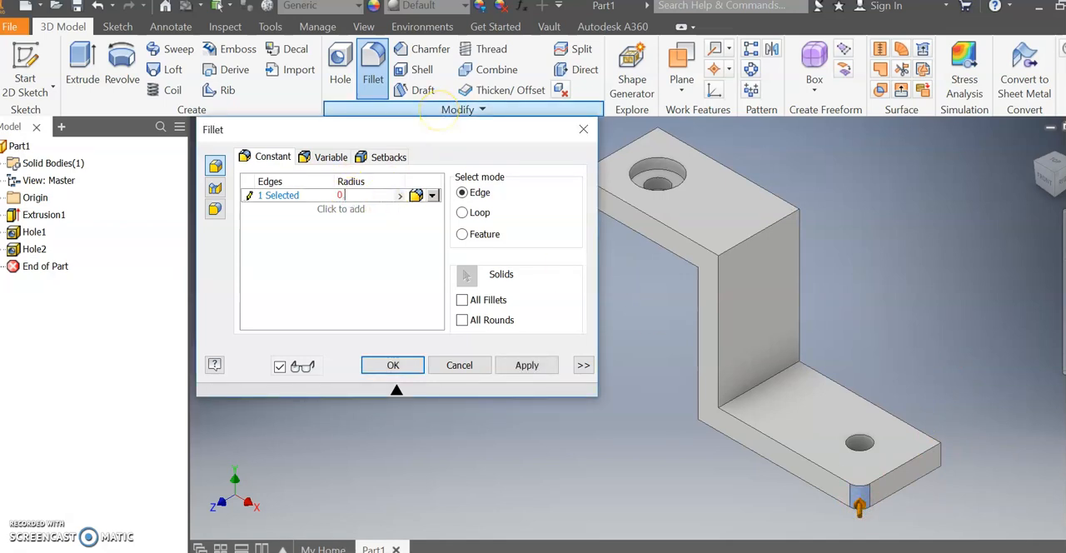
left_click(948, 458)
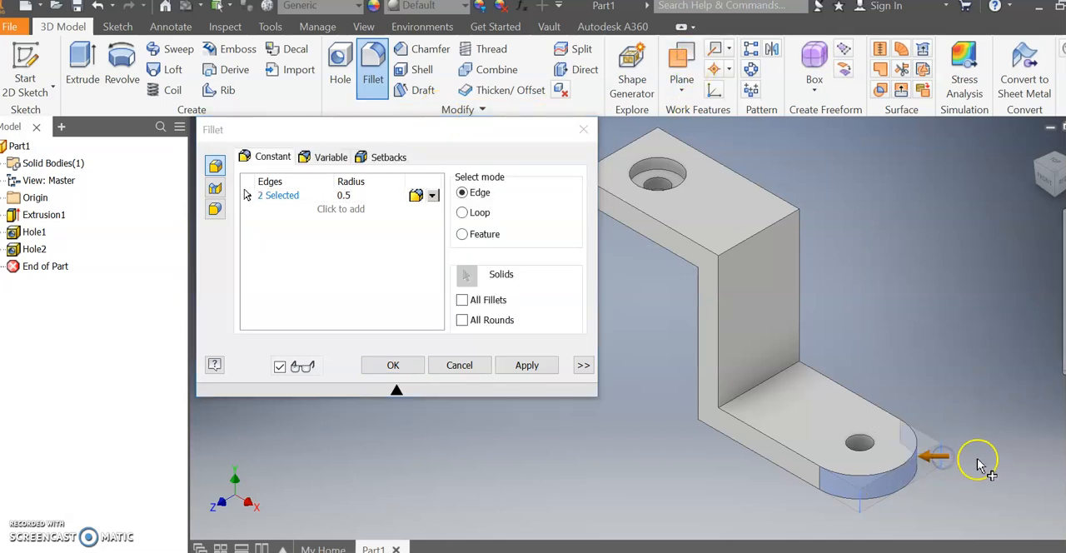
Add the two vertical corner edges at the upper leg's free end to the 0.5 in fillet and apply it.
middle_click_drag(871, 225, 932, 248)
left_click(640, 214)
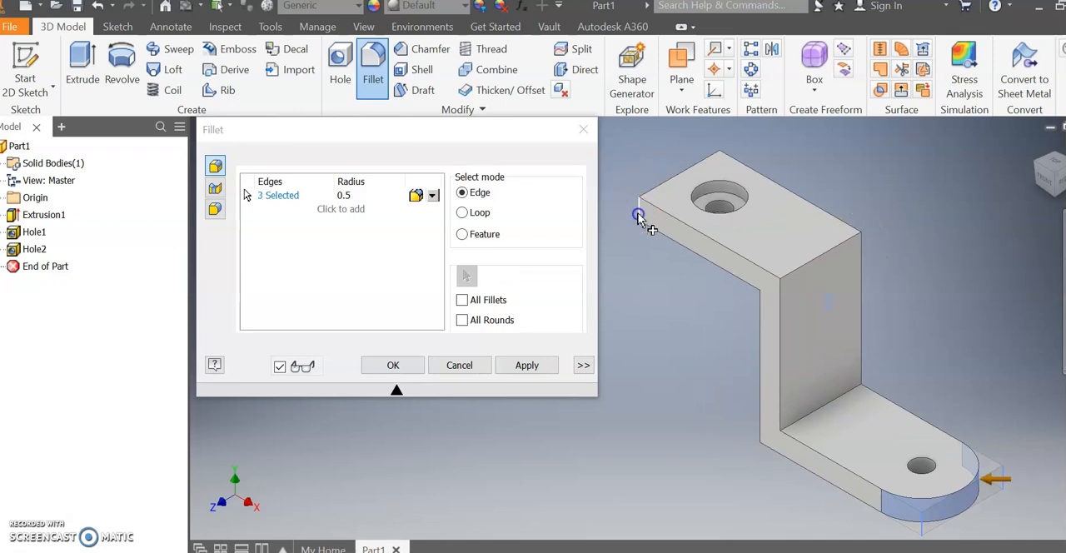
left_click(722, 169)
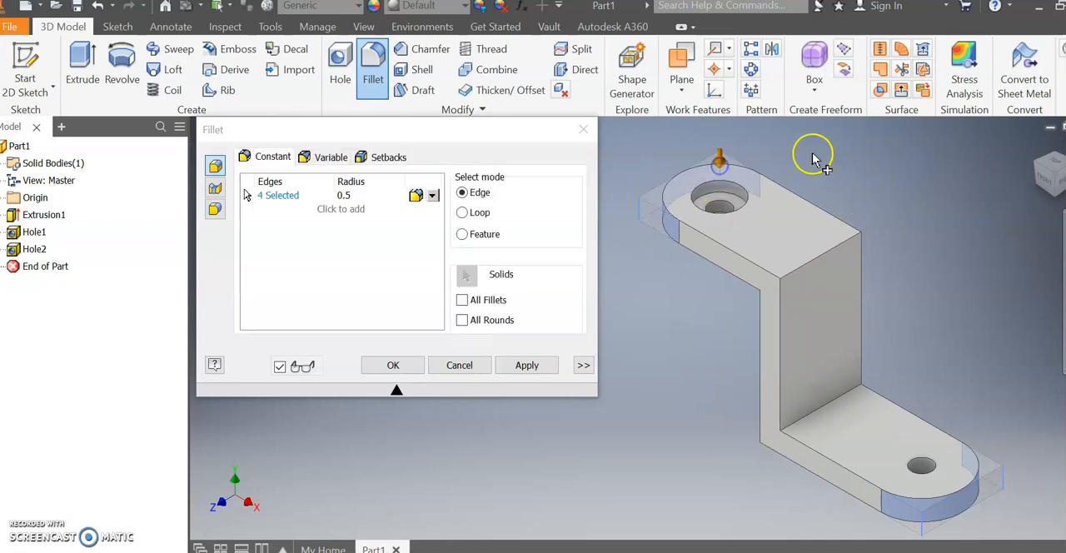
left_click(393, 365)
middle_click_drag(714, 328, 489, 321)
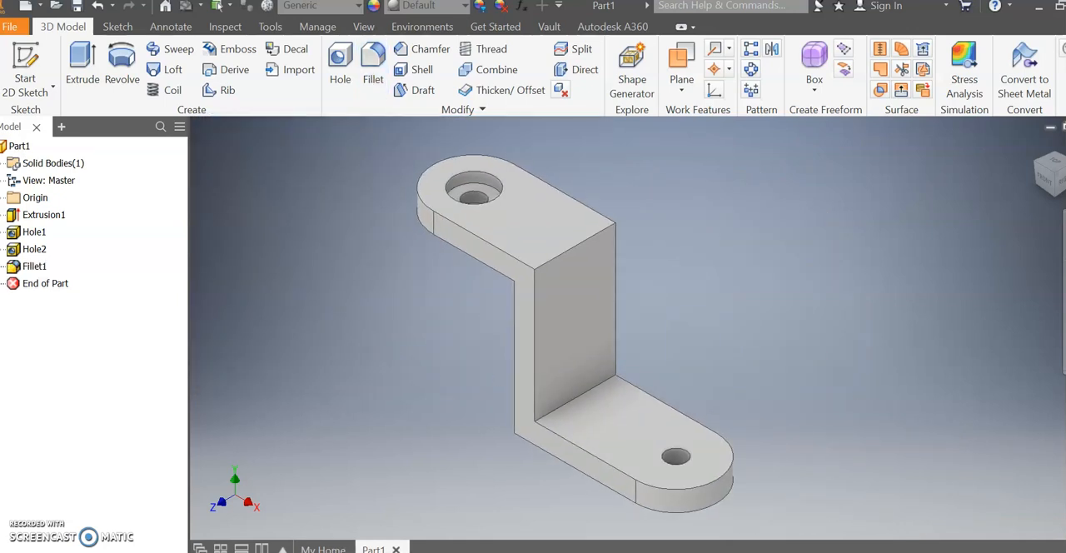
Compare the rounded bracket with the Word drawing, then orbit around the model and restore its home view.
key("alt+Tab")
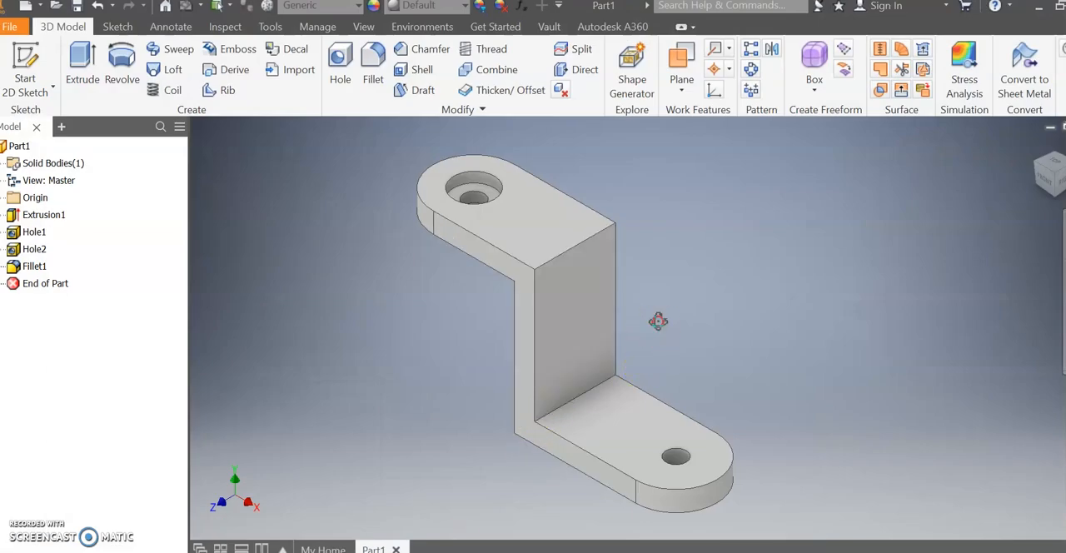
middle_click_drag(658, 322, 642, 286, "shift")
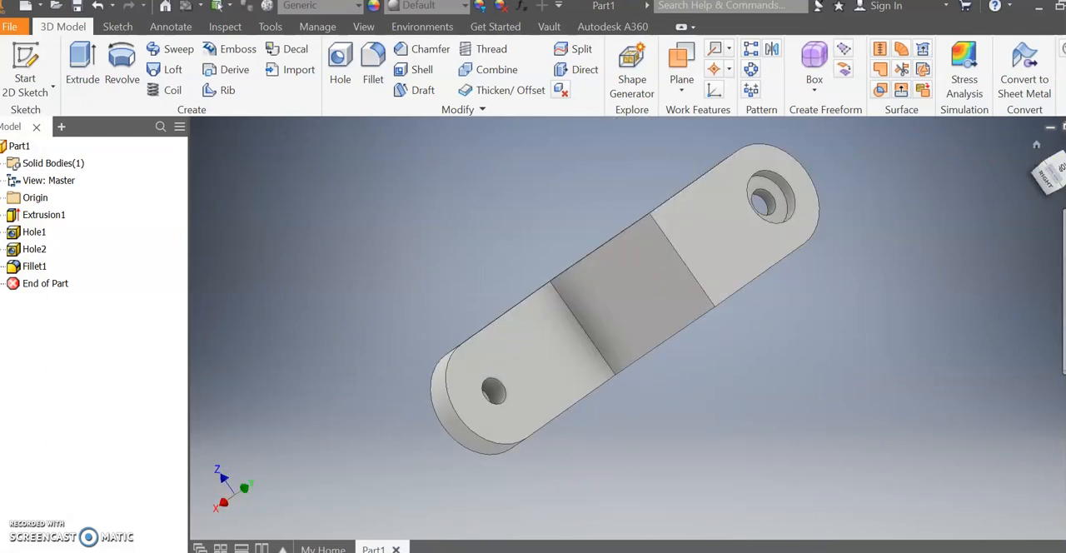
left_click(1037, 145)
left_click(381, 546)
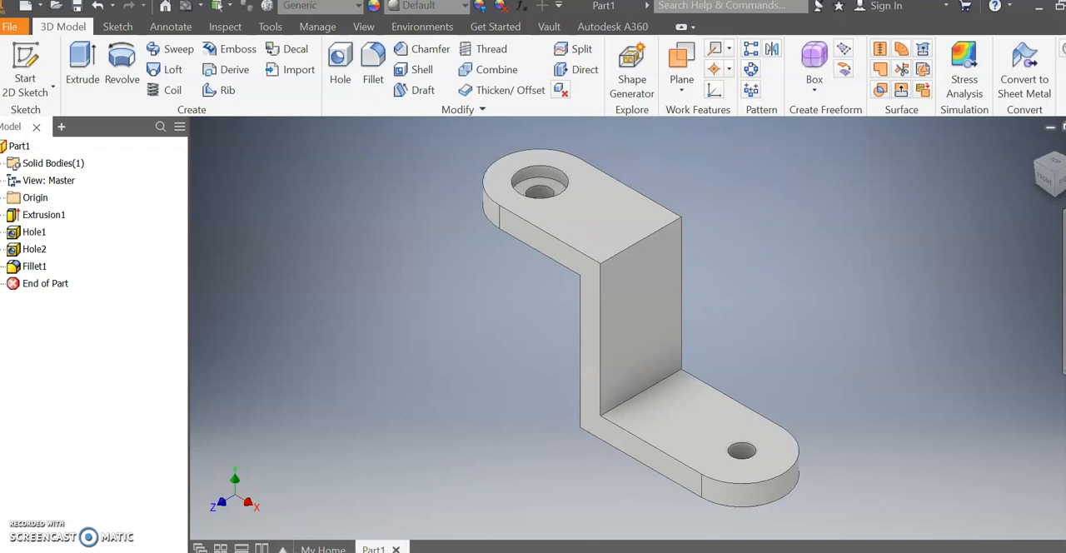